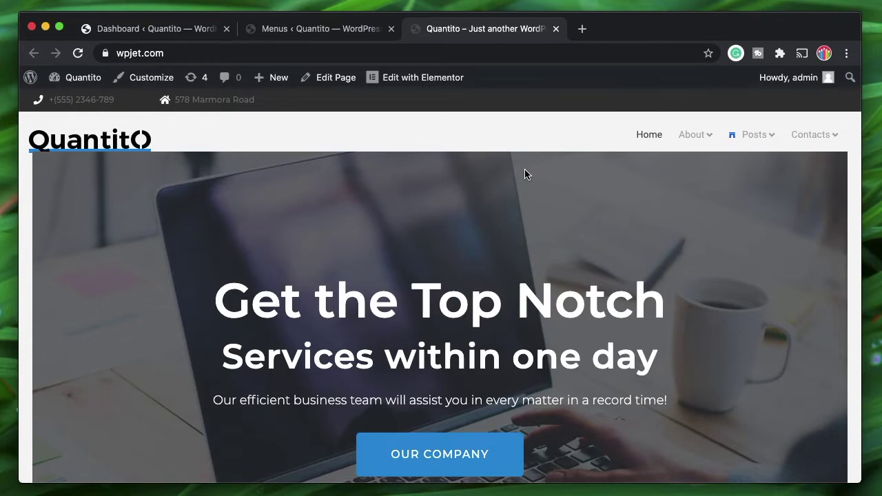
Step: Examine the mega menu drop-downs of the About, Posts and Contacts items on the site's home page
scroll(584, 150, "down", 5)
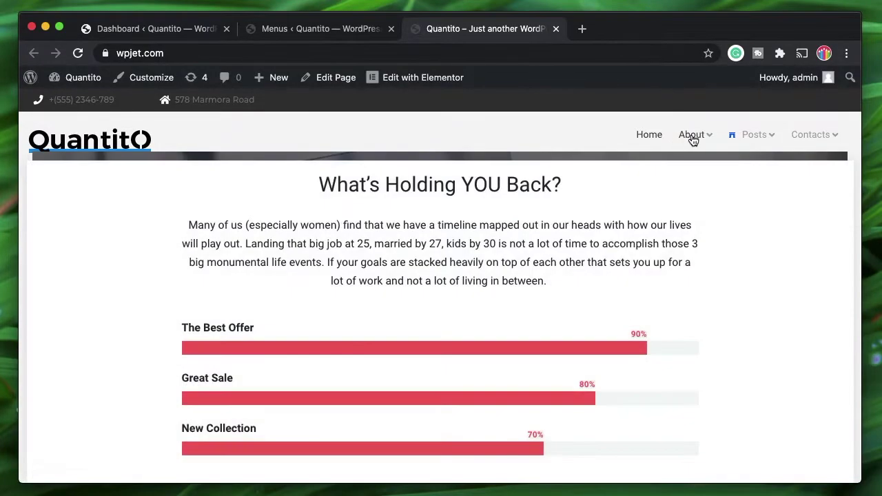
scroll(609, 283, "down", 3)
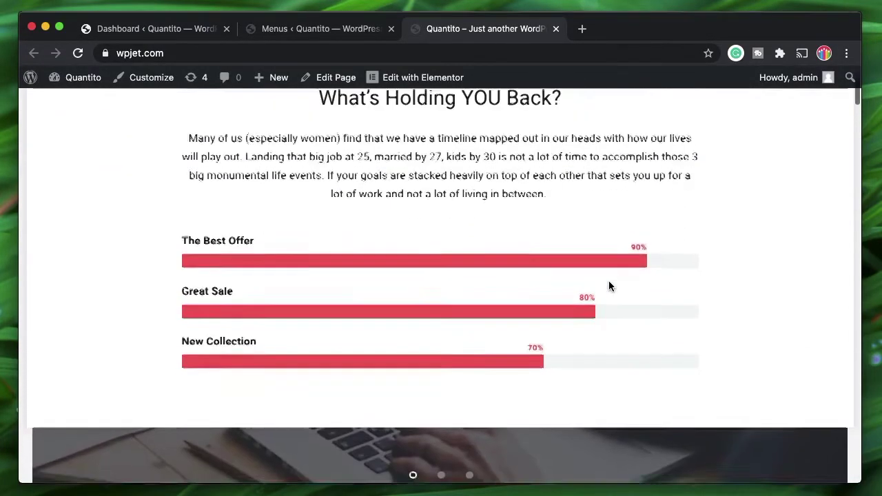
scroll(609, 281, "up", 3)
mouse_move(768, 136)
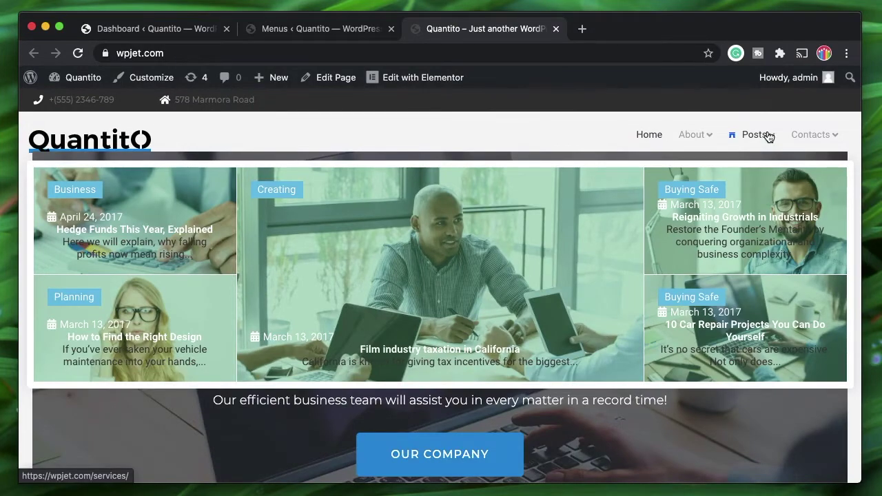
mouse_move(804, 141)
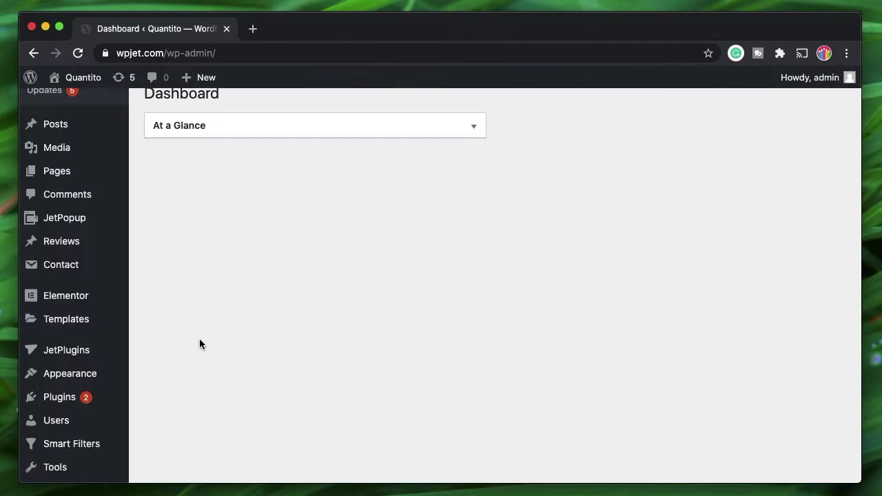
Step: Open the JetMenu settings and review the desktop menu, desktop menu items and desktop advanced categories
mouse_move(60, 350)
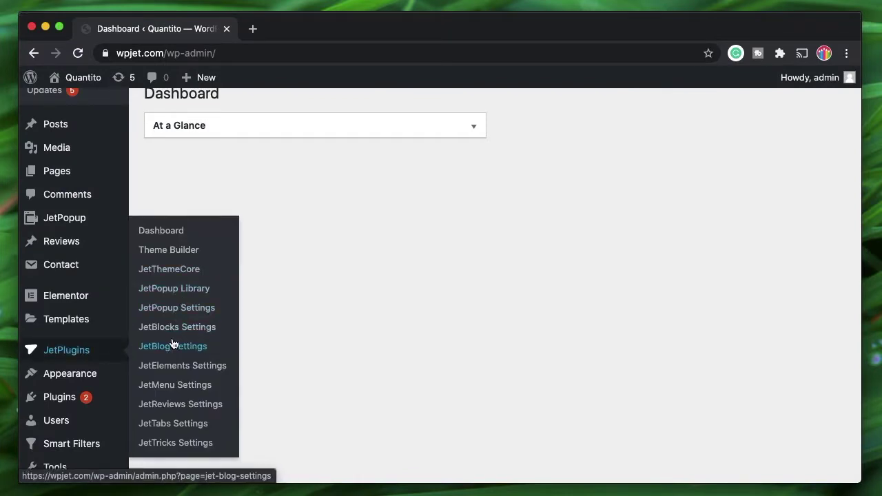
left_click(175, 386)
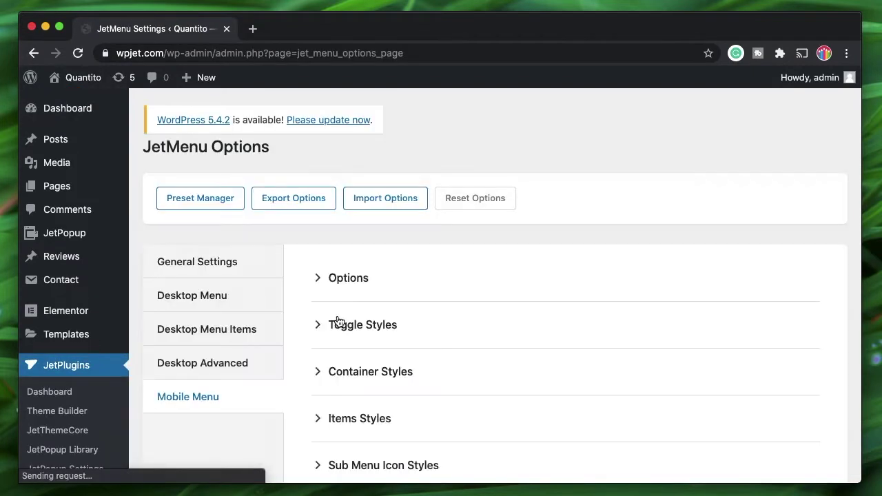
scroll(290, 349, "down", 3)
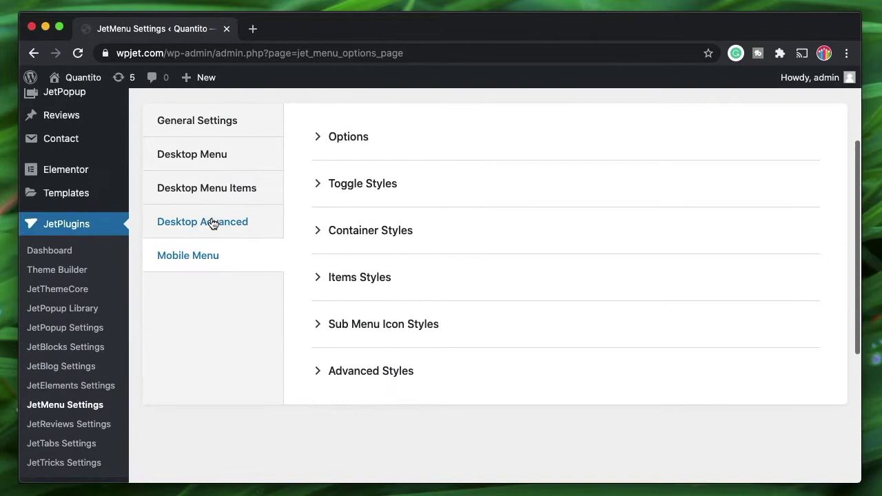
left_click(215, 133)
left_click(197, 156)
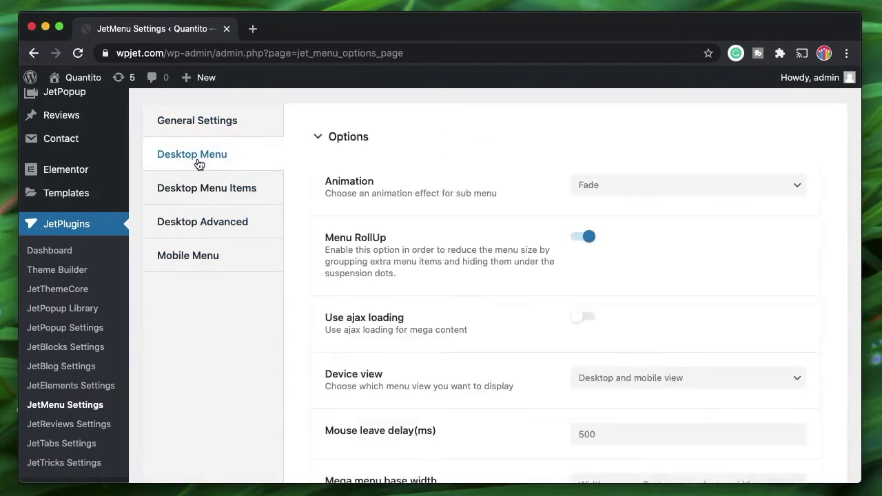
left_click(195, 195)
left_click(193, 224)
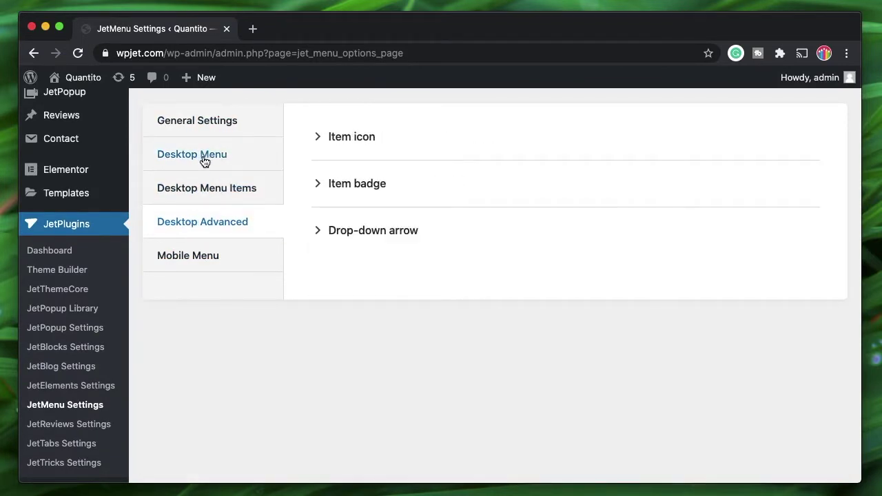
Step: Inspect the item badge and top-level drop-down arrow options in the advanced desktop settings
left_click(323, 186)
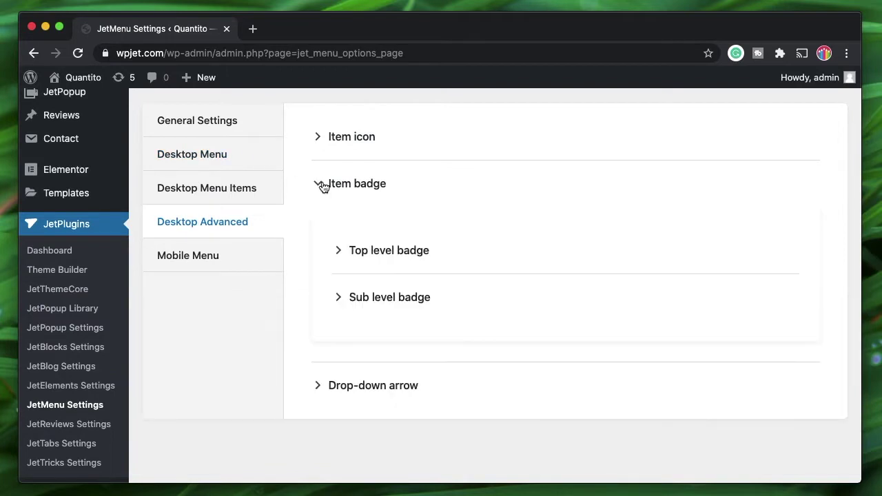
left_click(324, 186)
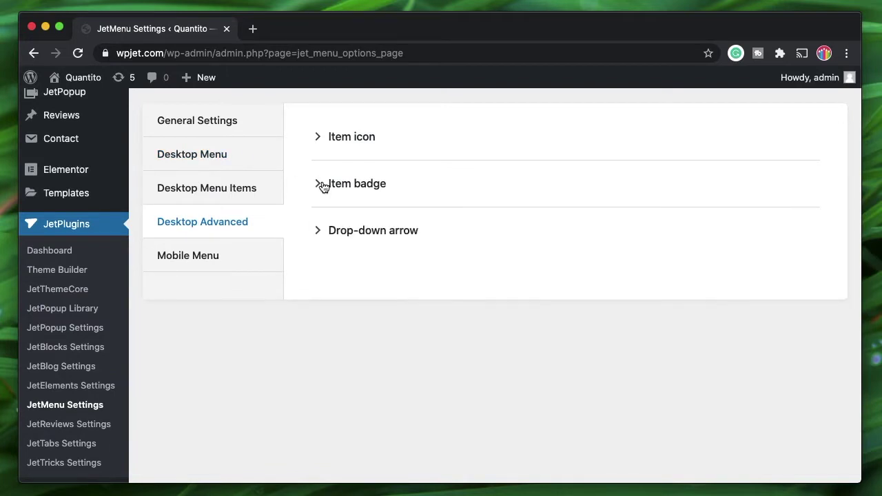
left_click(315, 233)
left_click(334, 301)
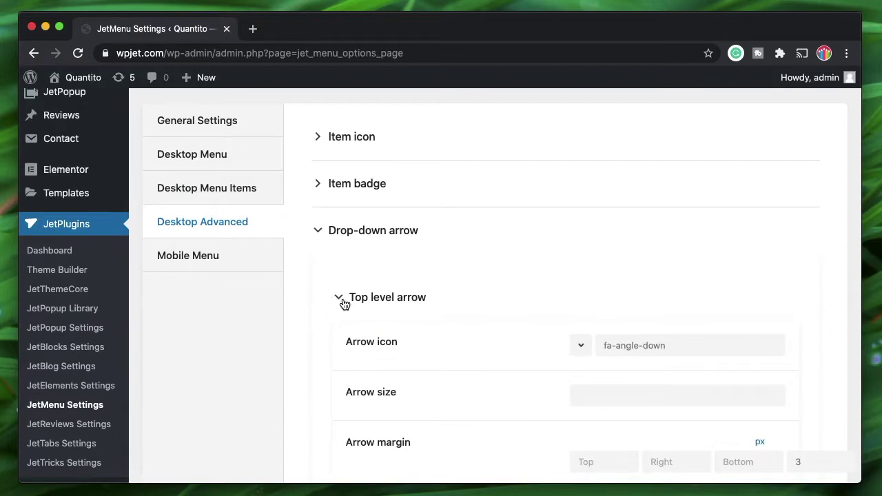
left_click(344, 303)
left_click(324, 235)
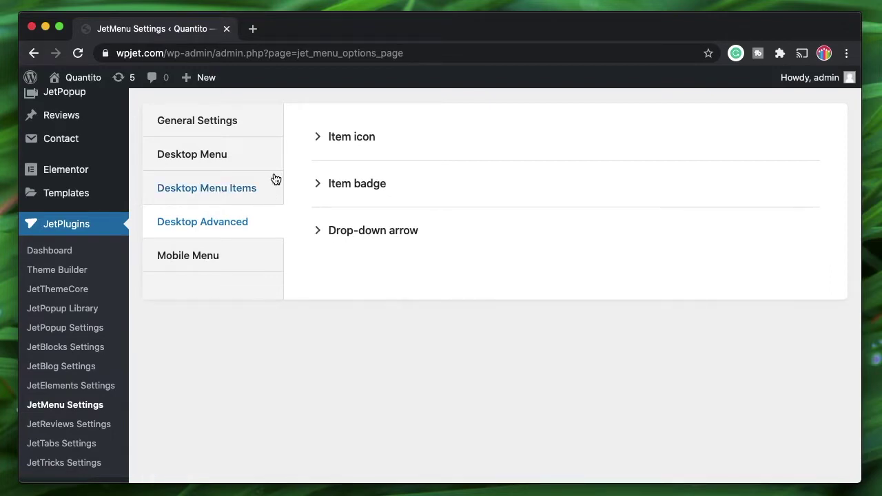
scroll(269, 183, "up", 5)
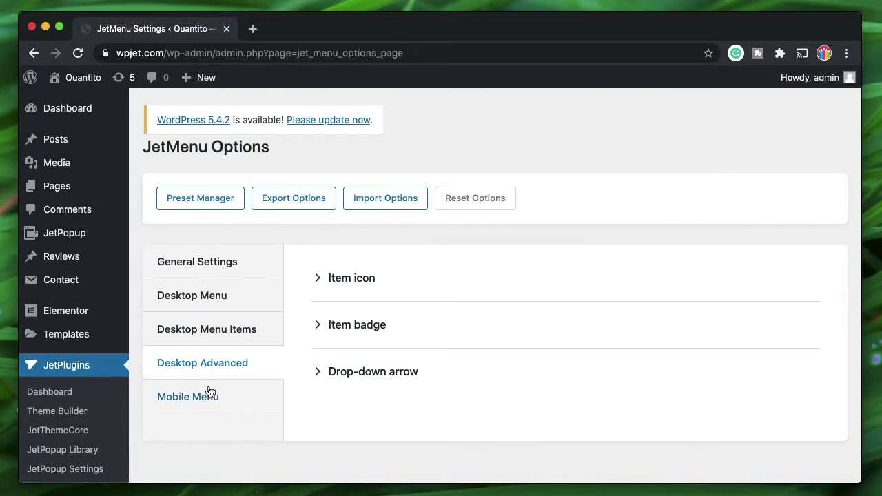
scroll(206, 390, "down", 3)
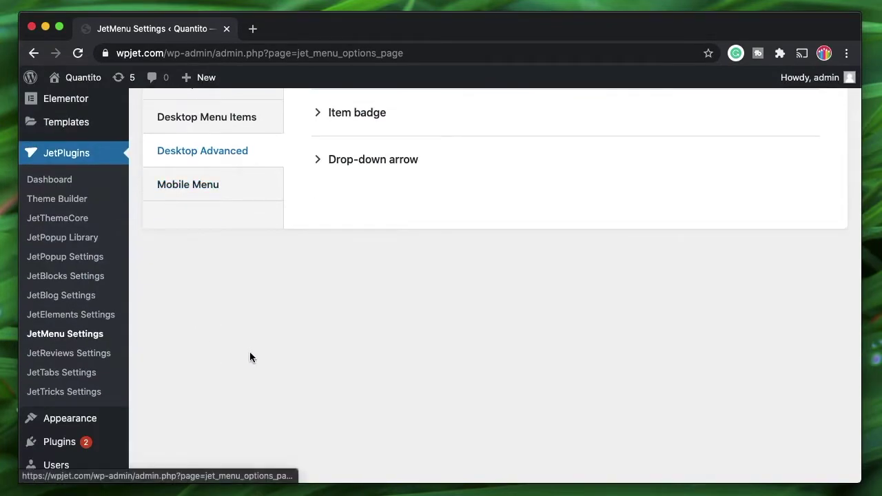
scroll(250, 355, "up", 2)
scroll(203, 390, "down", 1)
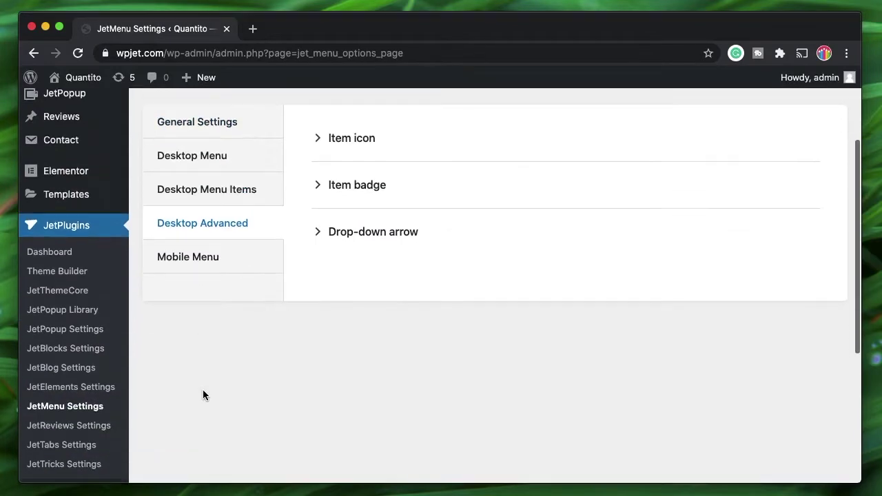
scroll(203, 390, "up", 1)
Step: Open the WordPress Menus management page in a separate browser tab and switch to it
scroll(203, 391, "down", 3)
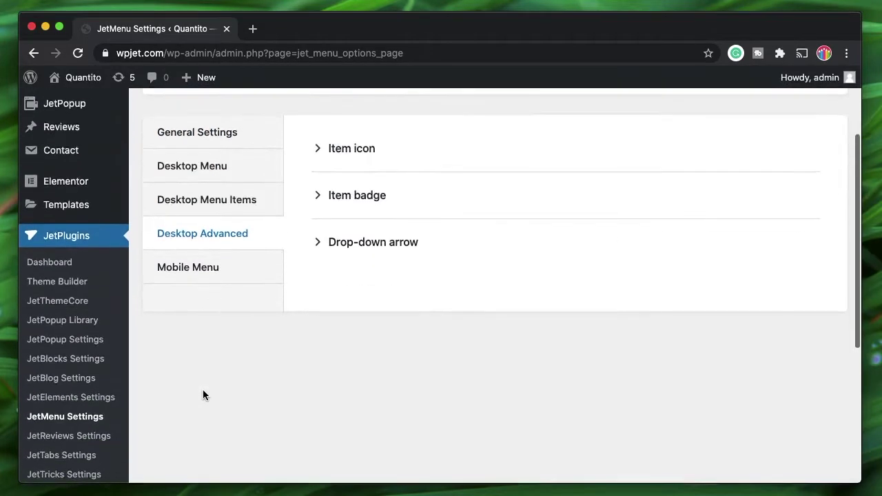
mouse_move(55, 302)
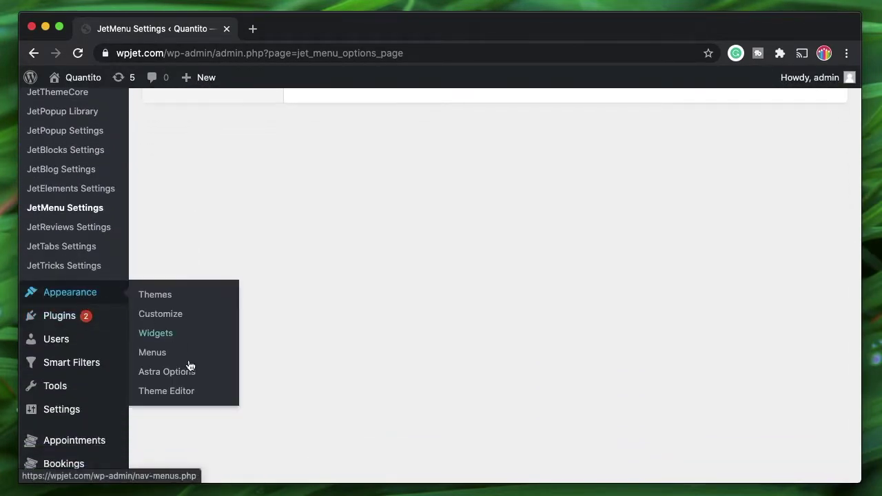
left_click(162, 315, "super")
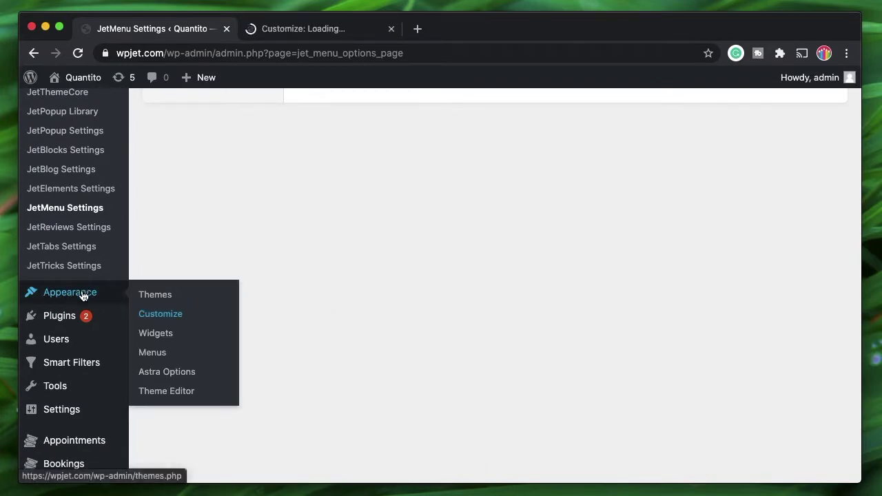
left_click(153, 354, "super")
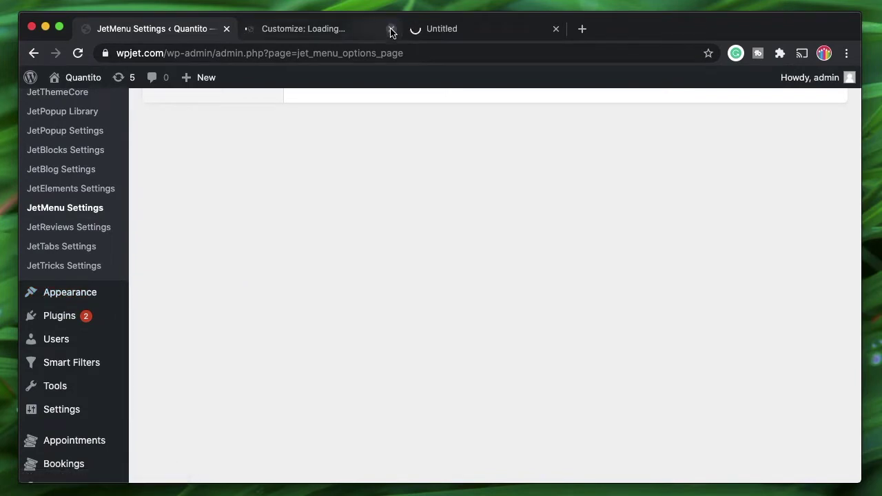
left_click(391, 30)
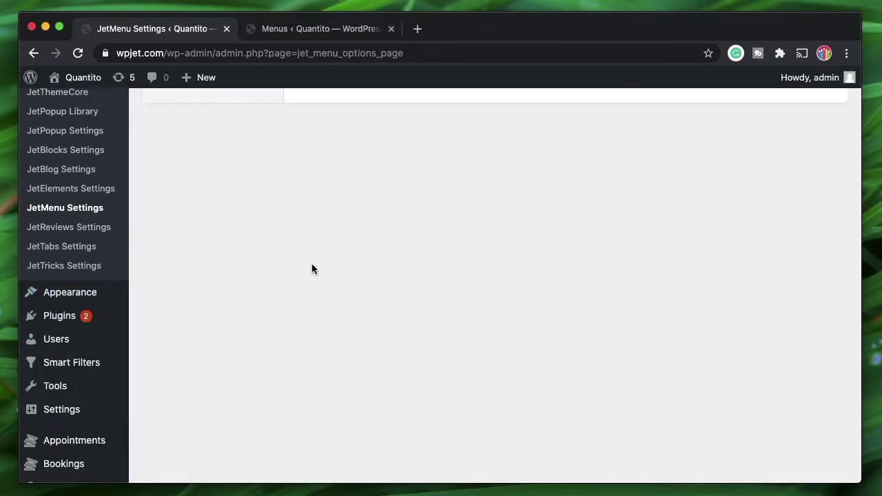
left_click(297, 28)
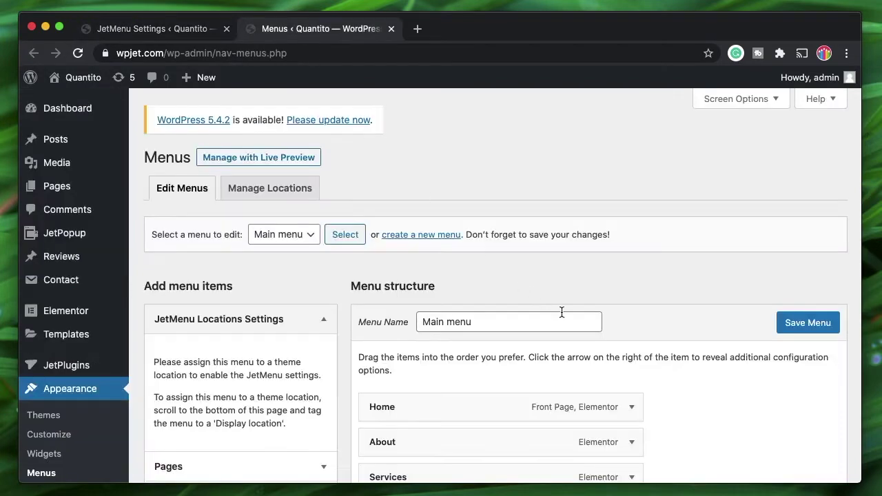
Step: Review the items and settings of the existing Main menu and check which other menus can be edited
scroll(582, 328, "down", 3)
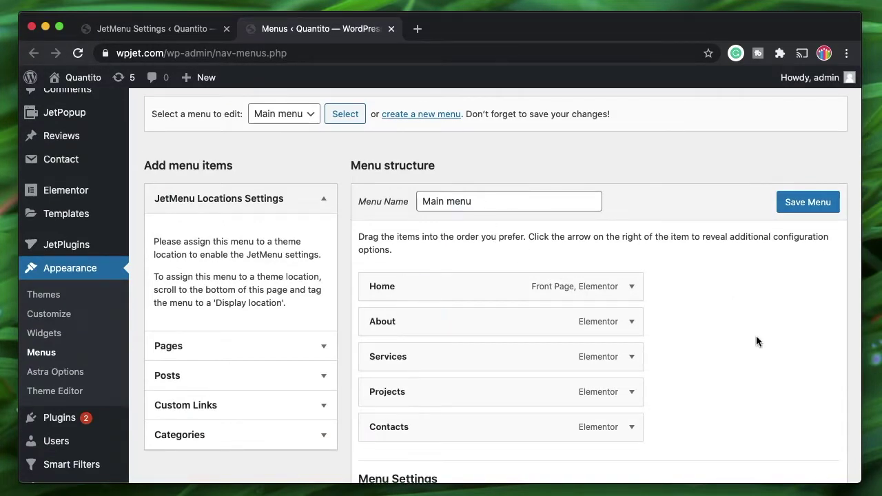
mouse_move(423, 274)
mouse_move(482, 390)
scroll(480, 390, "down", 4)
scroll(481, 390, "up", 4)
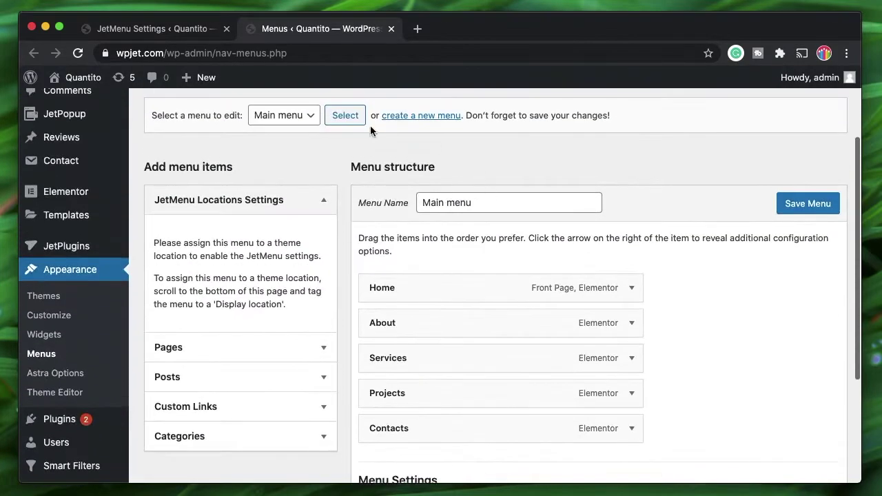
left_click(310, 119)
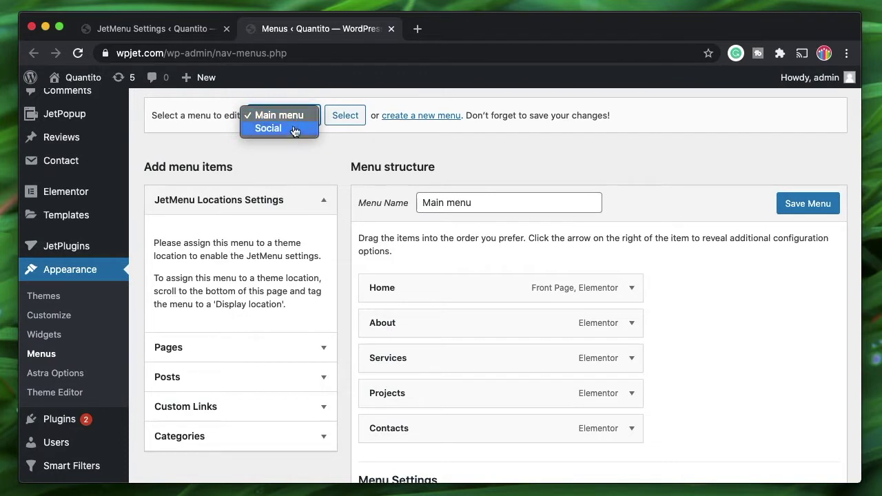
left_click(313, 173)
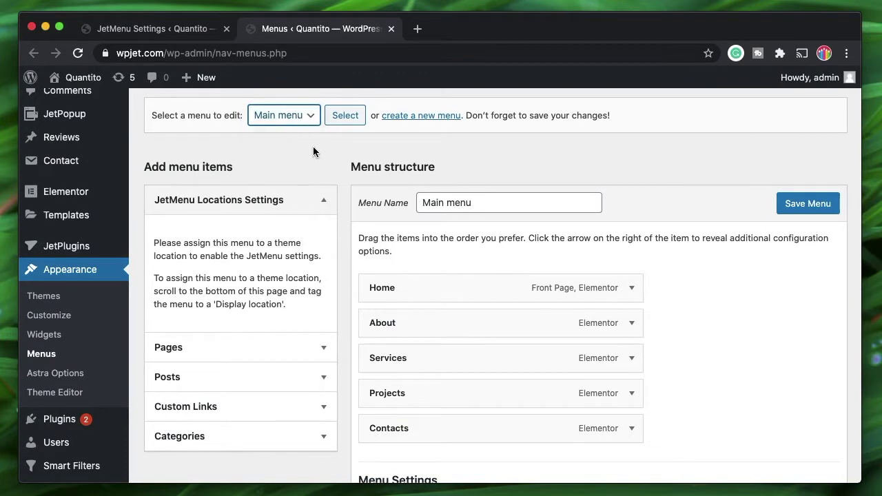
Step: Create a new menu named "Jet Mega Menu"
left_click(434, 117)
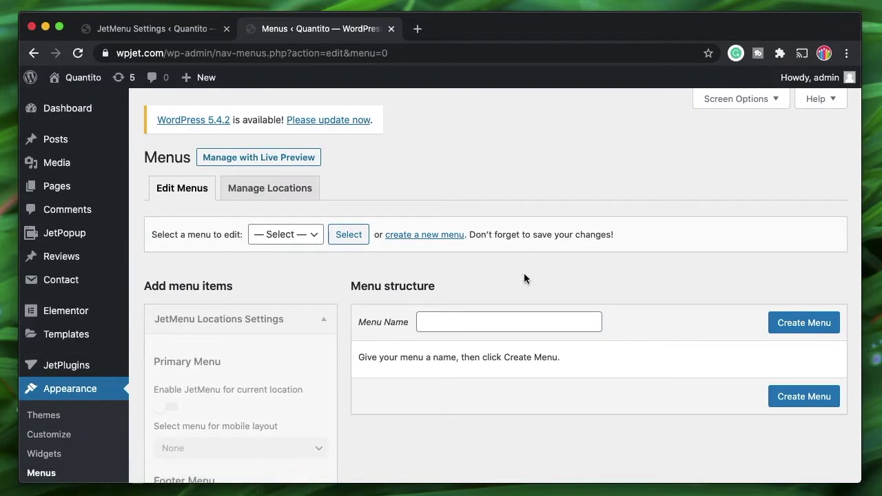
left_click(515, 326)
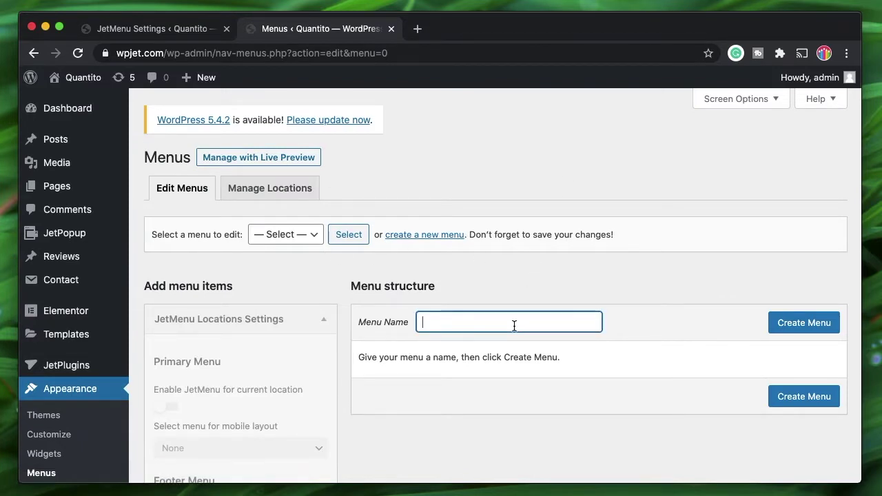
type("Jet Mega Menu")
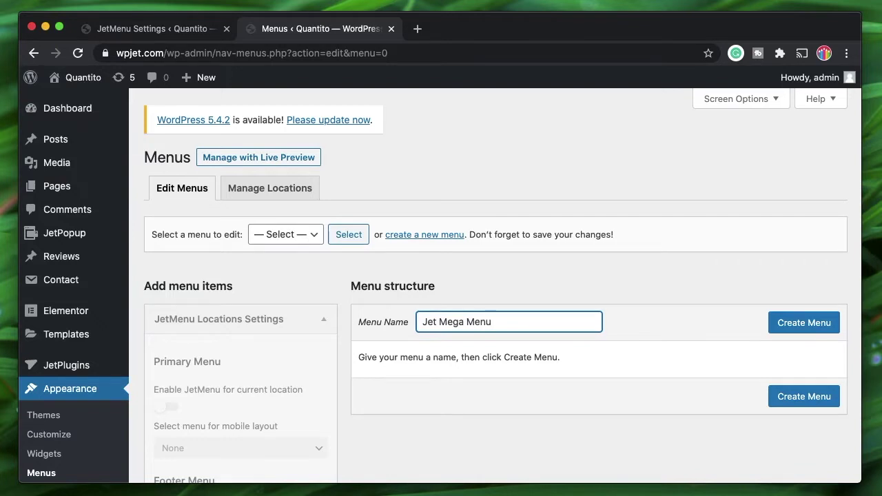
left_click(814, 325)
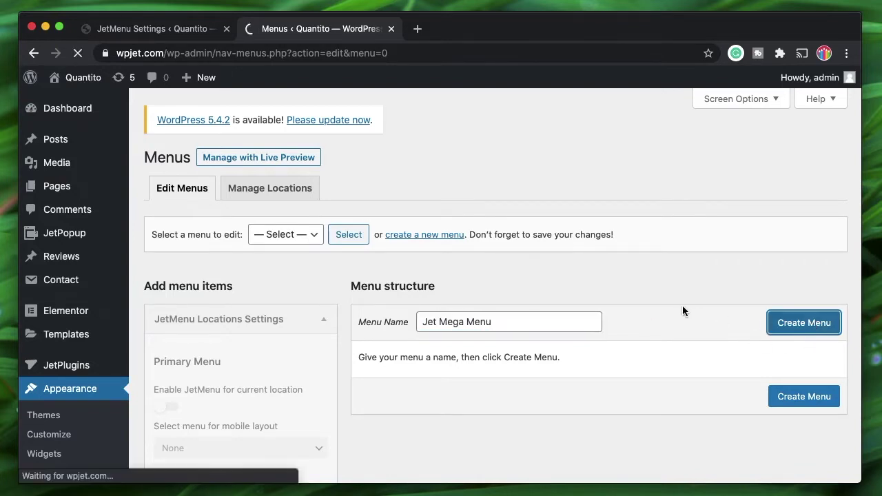
Step: Add the Home, About, Contacts and Services pages as items of the Jet Mega Menu
scroll(636, 351, "down", 3)
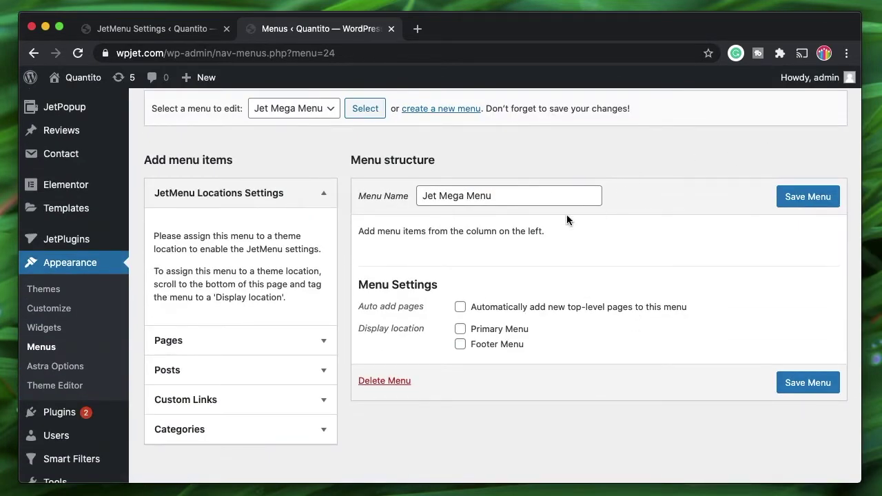
triple_click(450, 197)
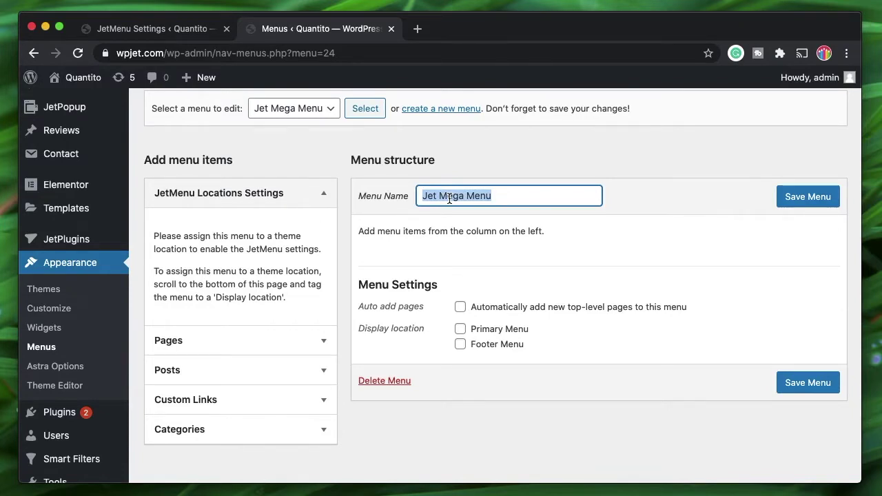
left_click(242, 345)
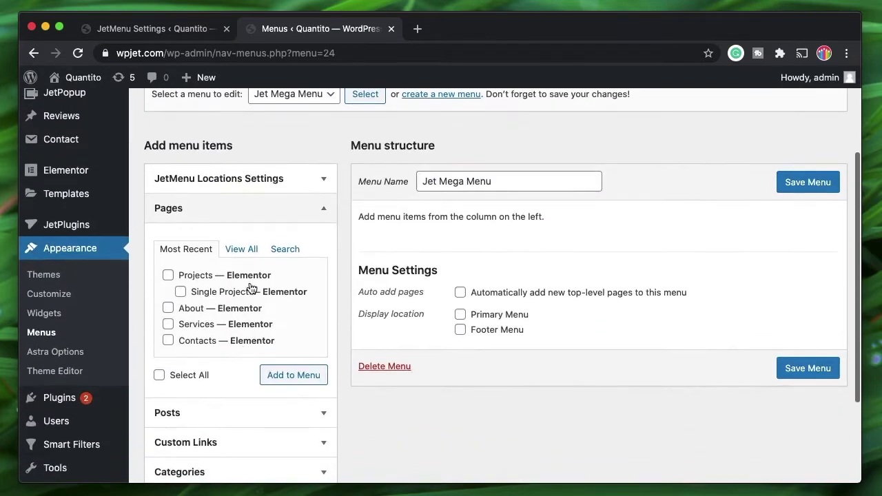
left_click(238, 249)
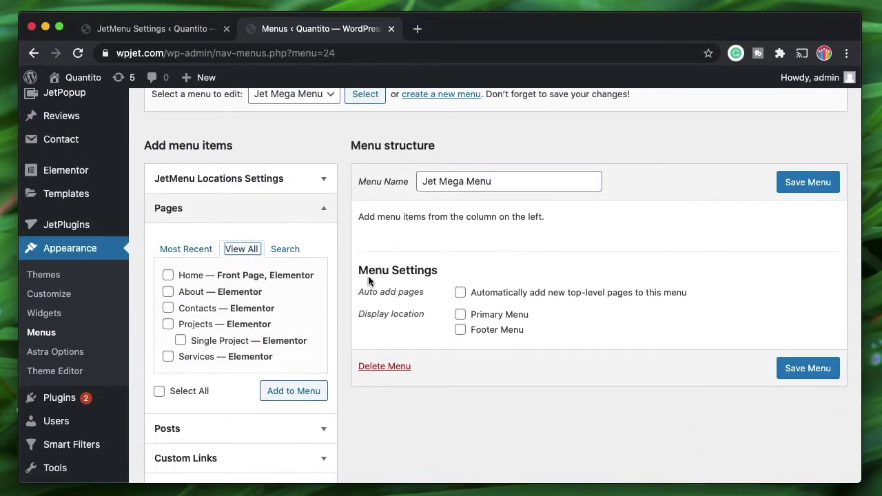
left_click(168, 276)
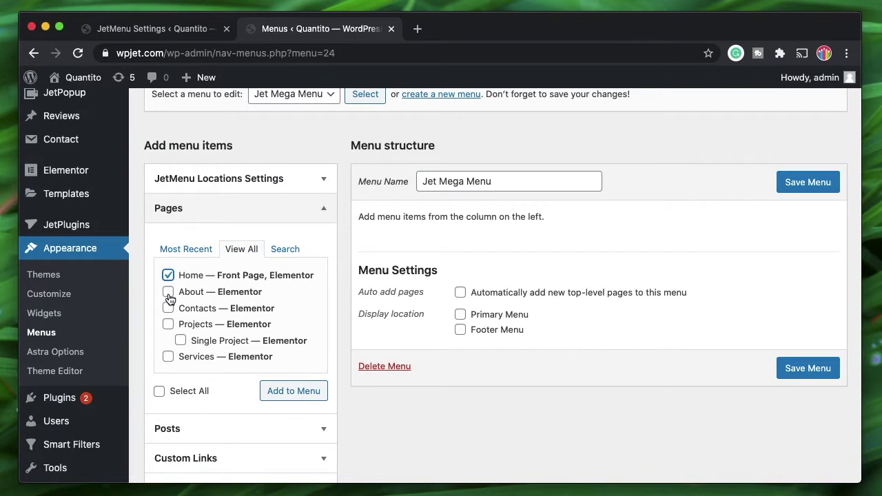
left_click(168, 292)
left_click(168, 308)
left_click(169, 356)
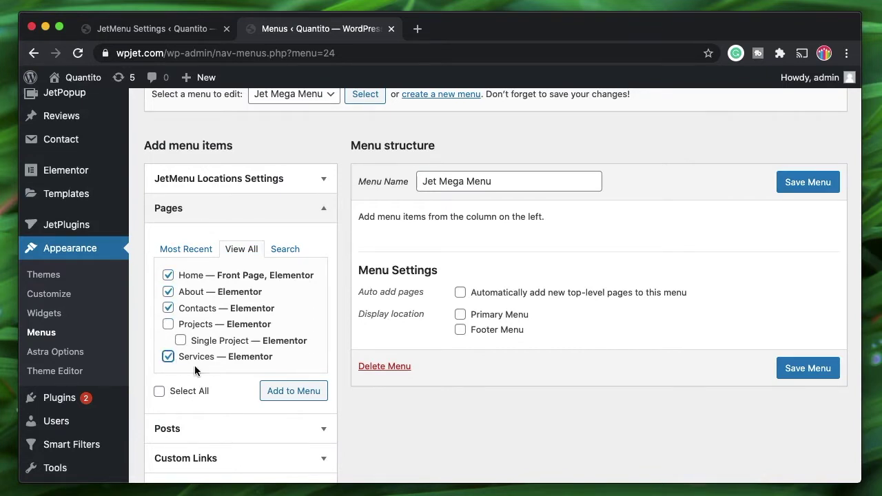
left_click(288, 393)
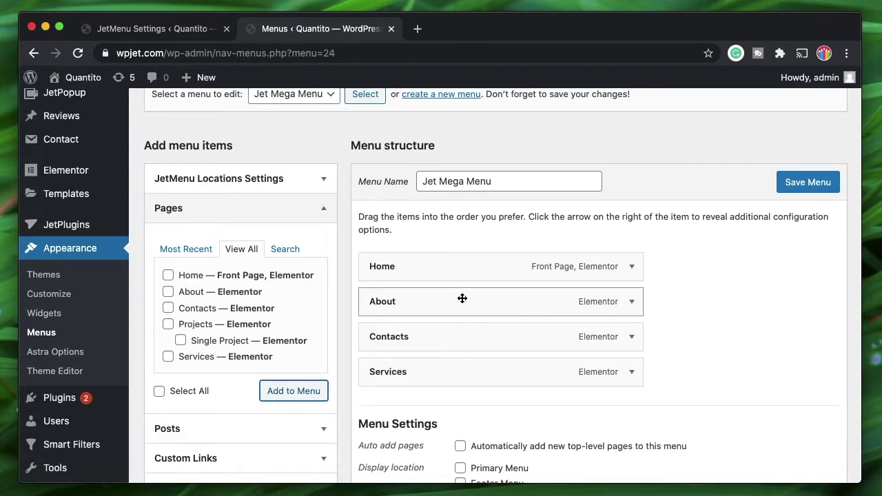
Step: Try nesting About under Home and Contacts under About as sub items, and return both to the top level
left_click_drag(462, 297, 485, 301)
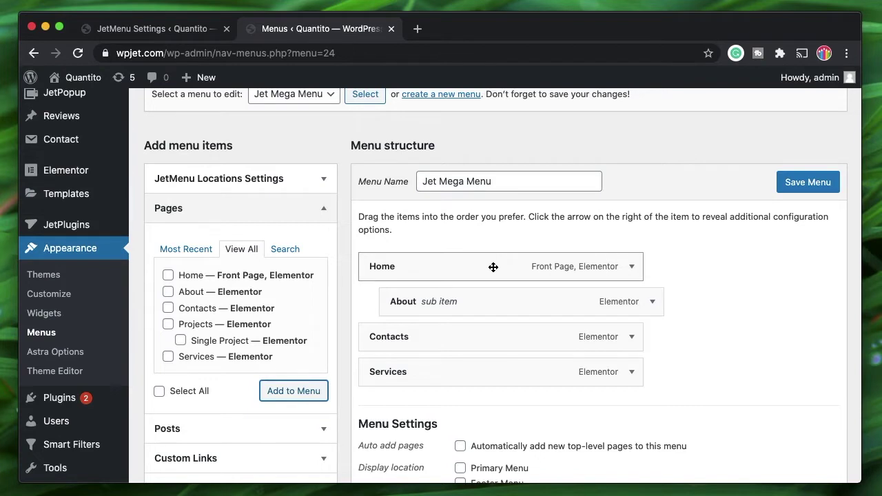
left_click_drag(503, 305, 494, 306)
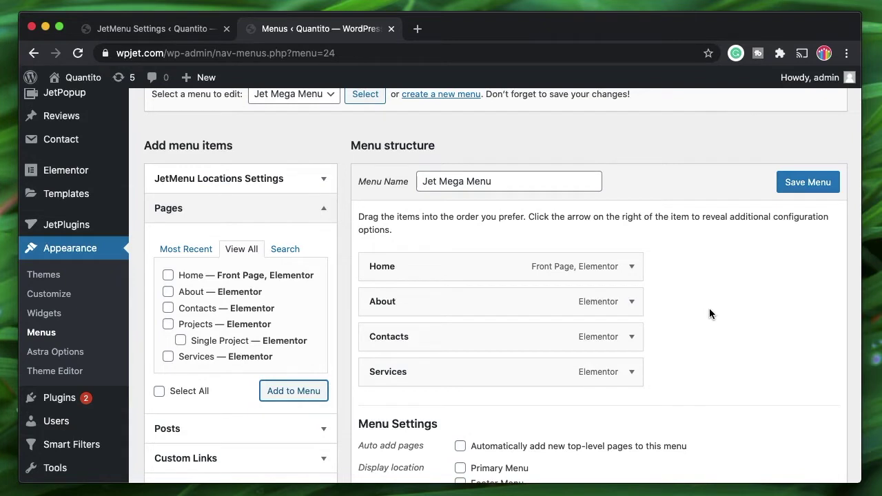
left_click_drag(503, 305, 528, 306)
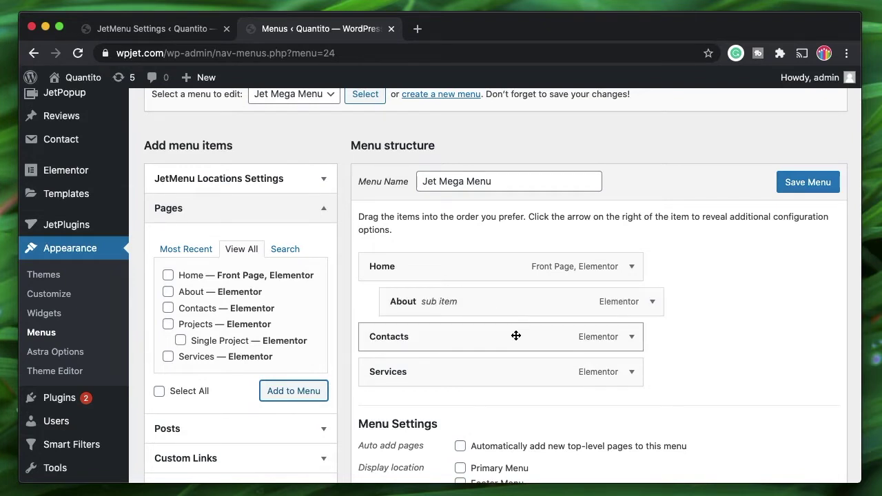
left_click_drag(517, 336, 572, 339)
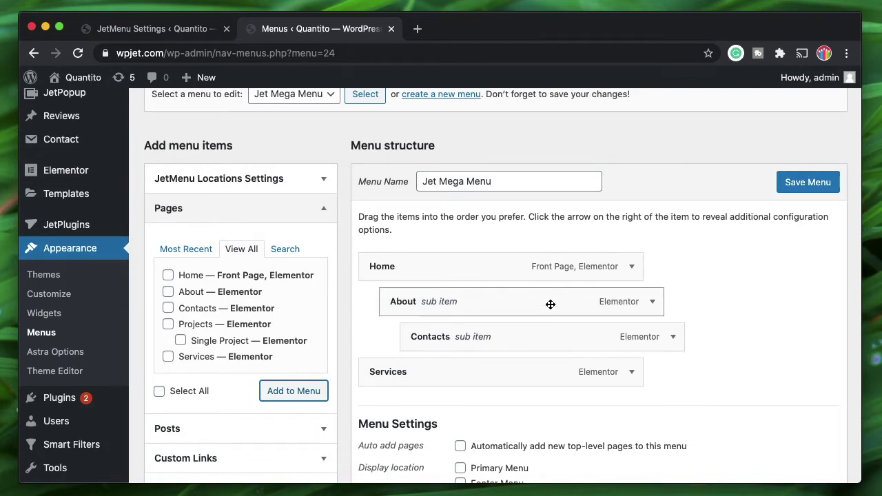
left_click_drag(552, 333, 522, 307)
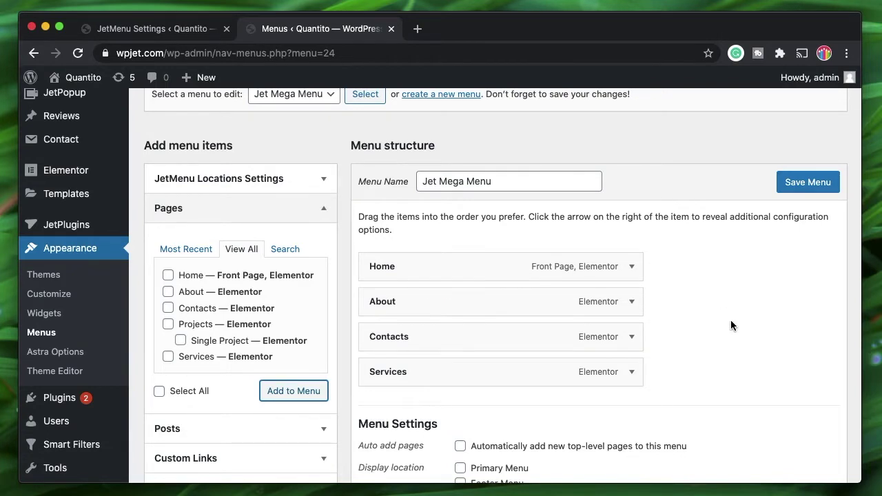
Step: Assign the Jet Mega Menu to the Primary Menu display location and save the menu
left_click(279, 179)
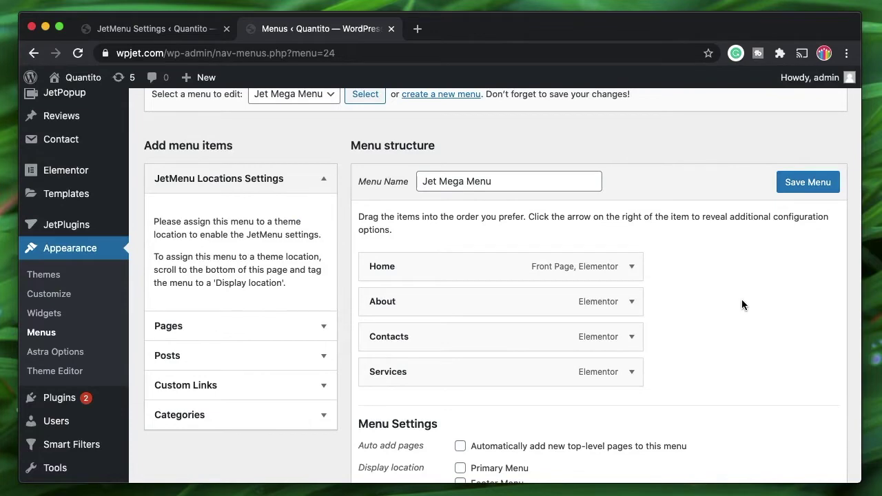
scroll(742, 305, "down", 3)
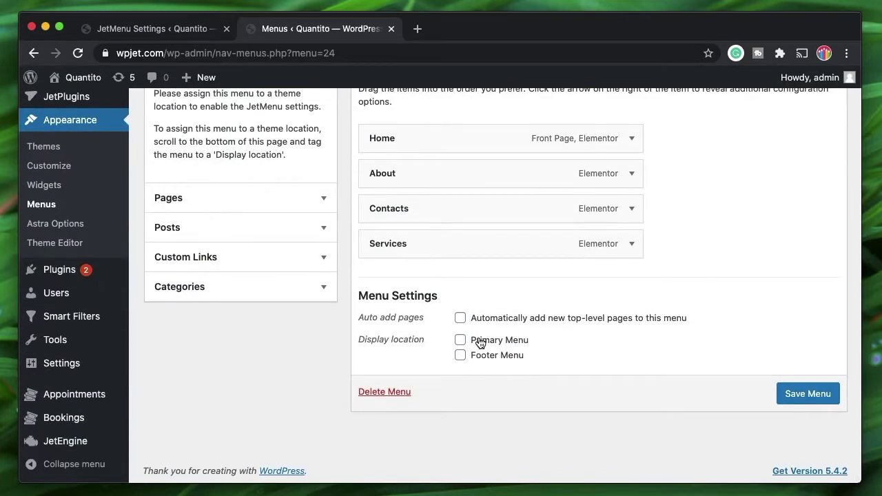
scroll(694, 277, "up", 4)
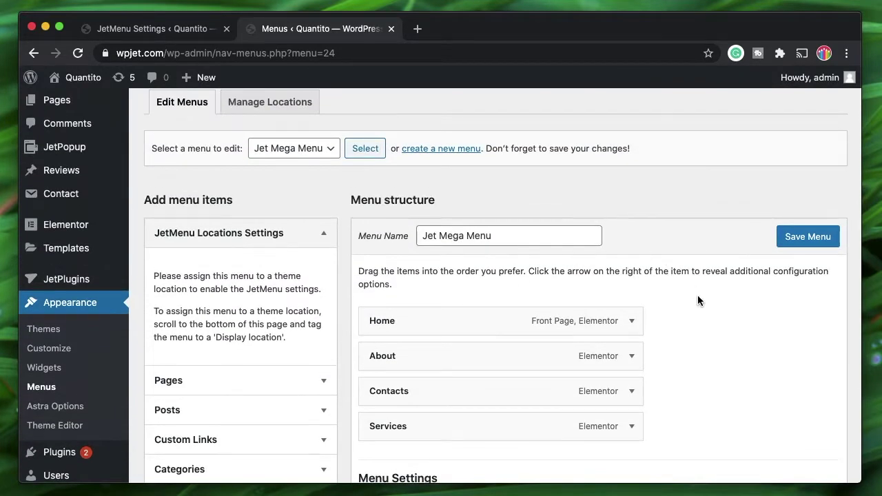
scroll(697, 297, "down", 4)
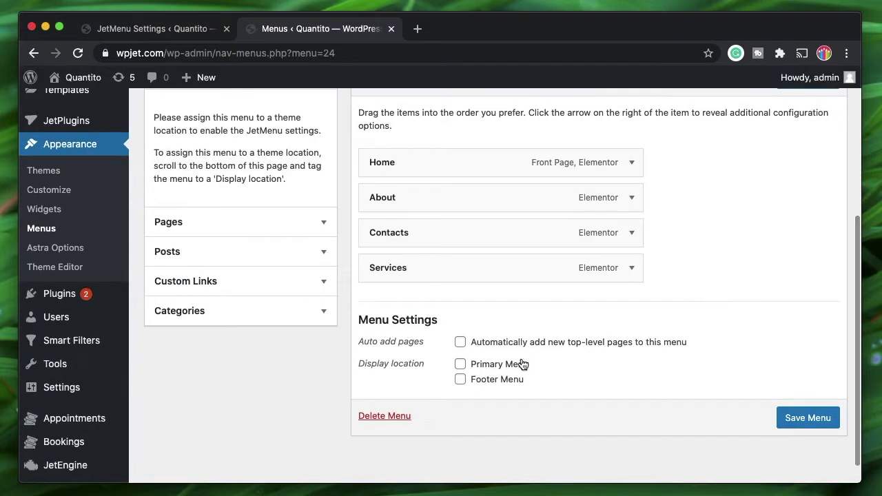
scroll(760, 295, "up", 1)
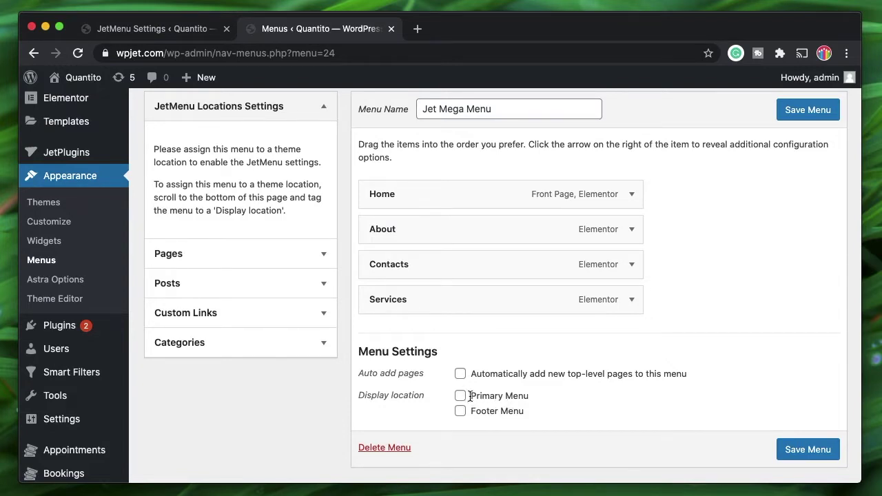
left_click(507, 401)
left_click(803, 118)
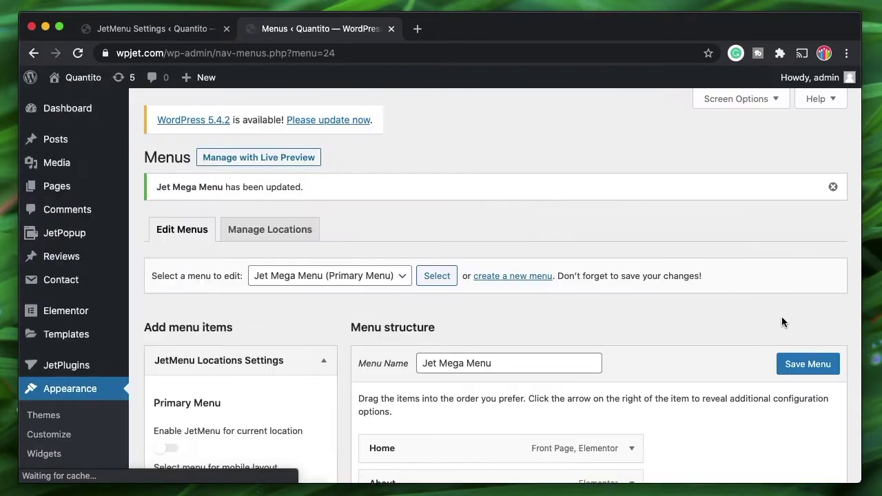
Step: Enable JetMenu for the Primary Menu location
scroll(572, 335, "down", 5)
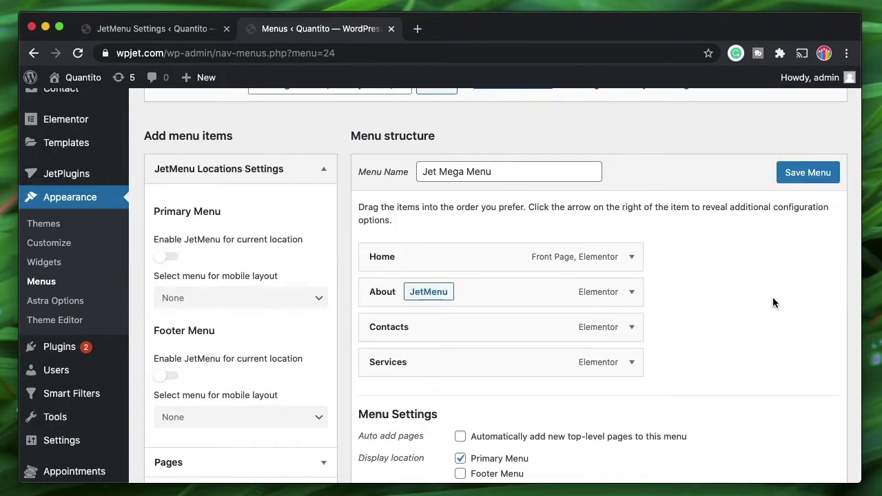
scroll(773, 297, "down", 3)
scroll(591, 337, "up", 3)
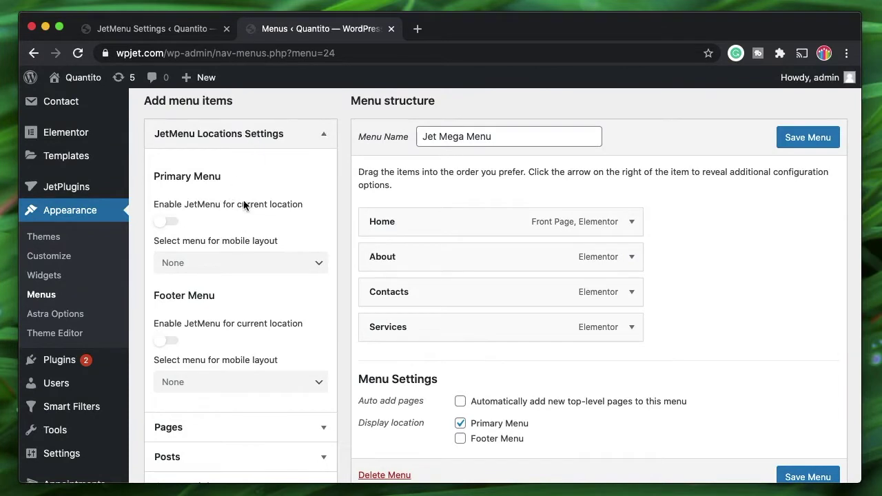
left_click(169, 222)
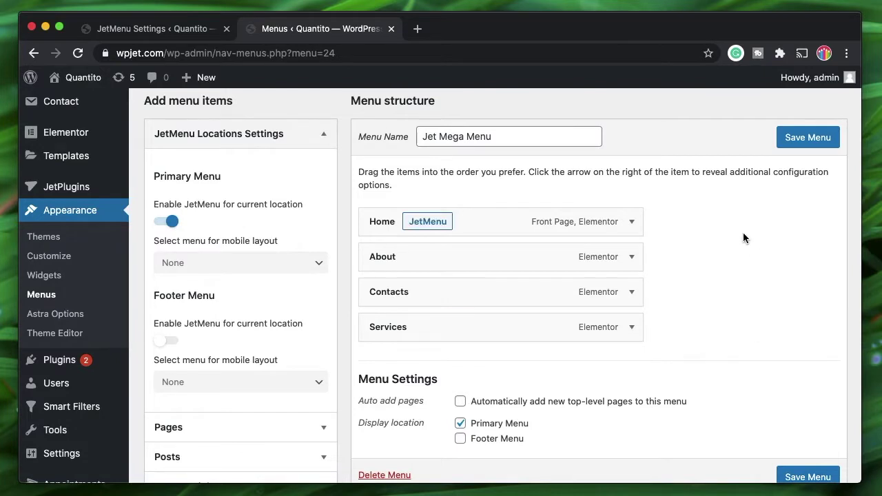
Step: Open the JetMenu settings of the About item and enable its mega submenu
mouse_move(475, 259)
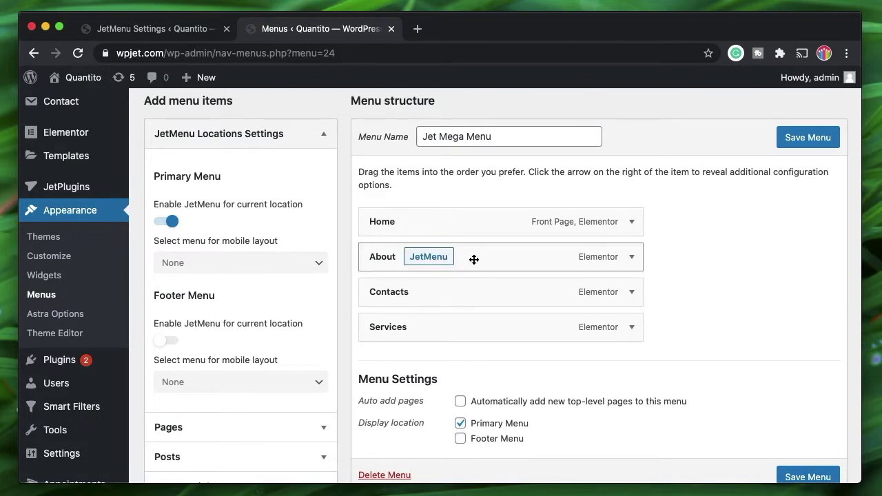
left_click(429, 257)
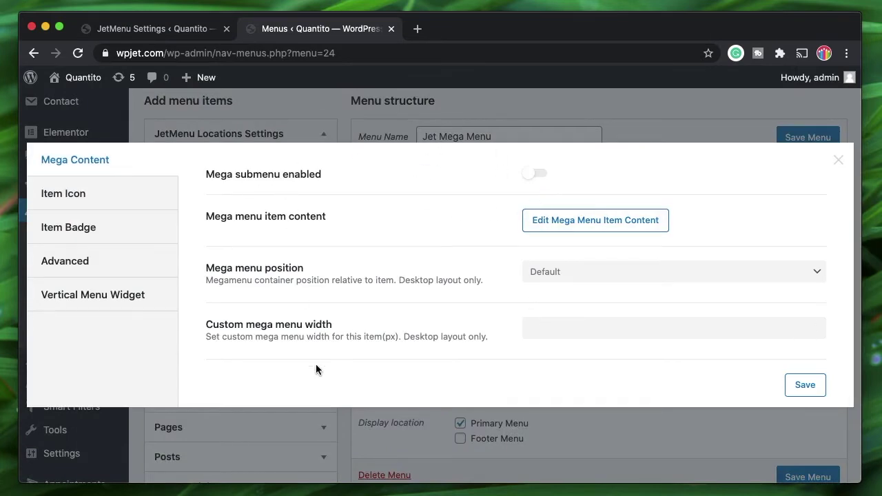
left_click(536, 176)
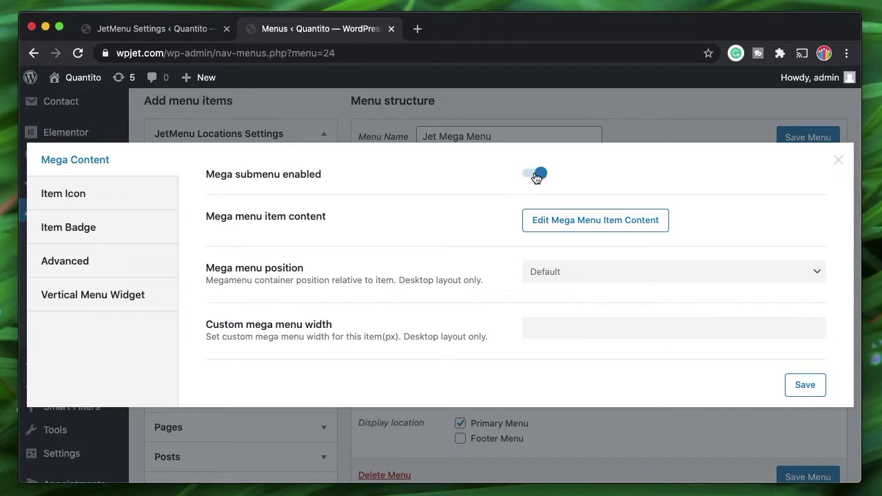
Step: Open the About item's mega menu content for editing and place the unlocked Posts widget in the empty section
left_click(561, 224)
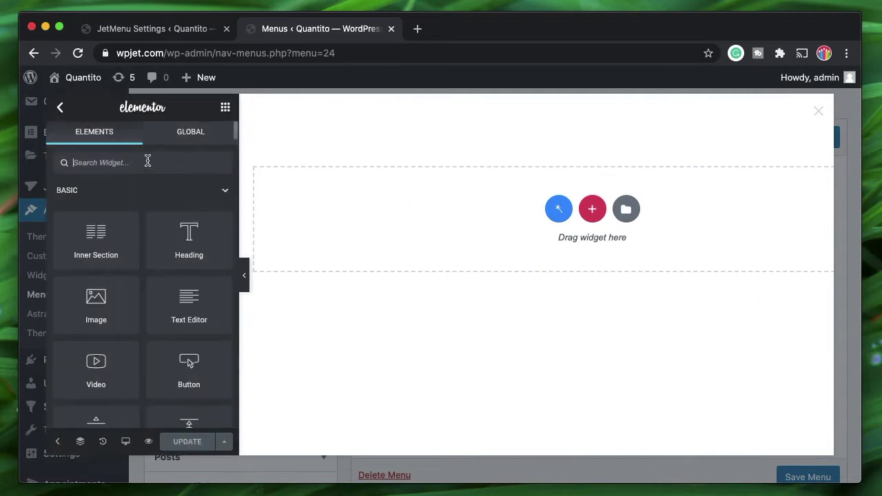
type("posts")
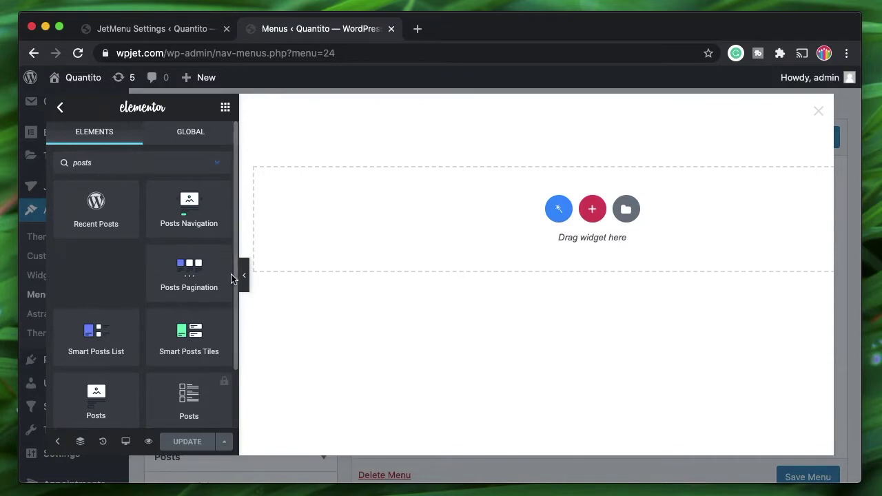
scroll(169, 351, "down", 3)
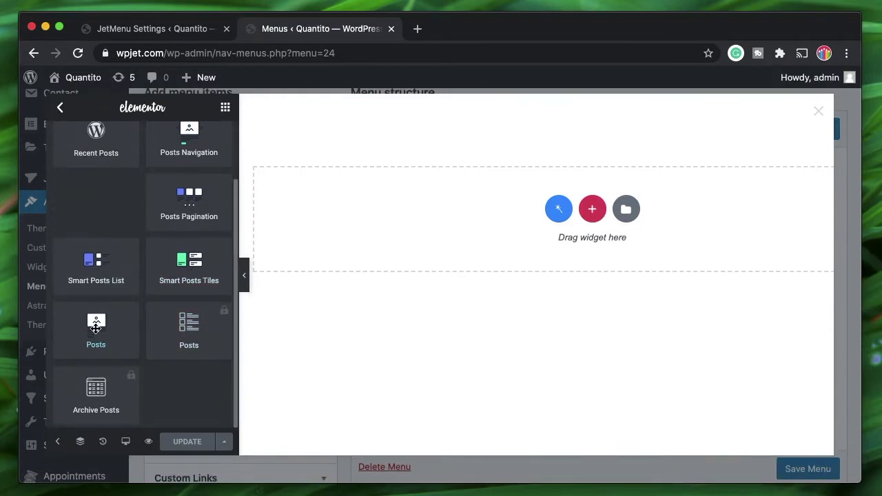
left_click_drag(96, 325, 414, 200)
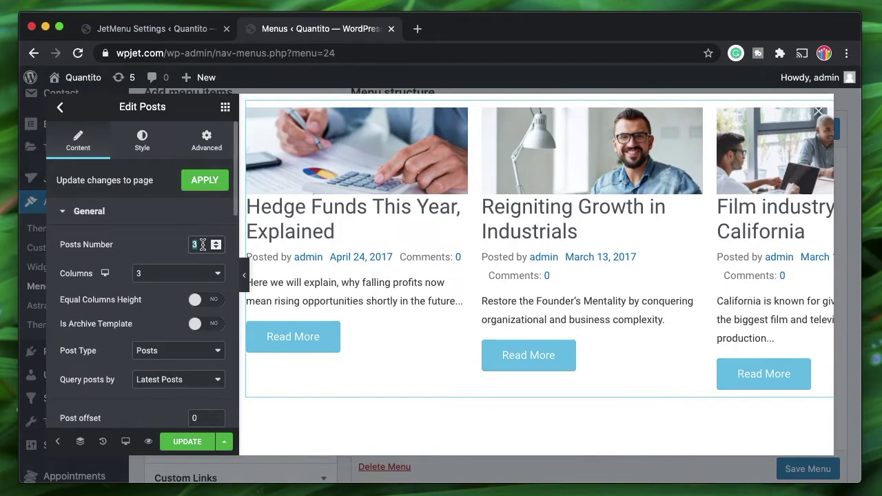
Step: Set the Posts widget to 6 posts in 4 columns with equal columns height
type("6")
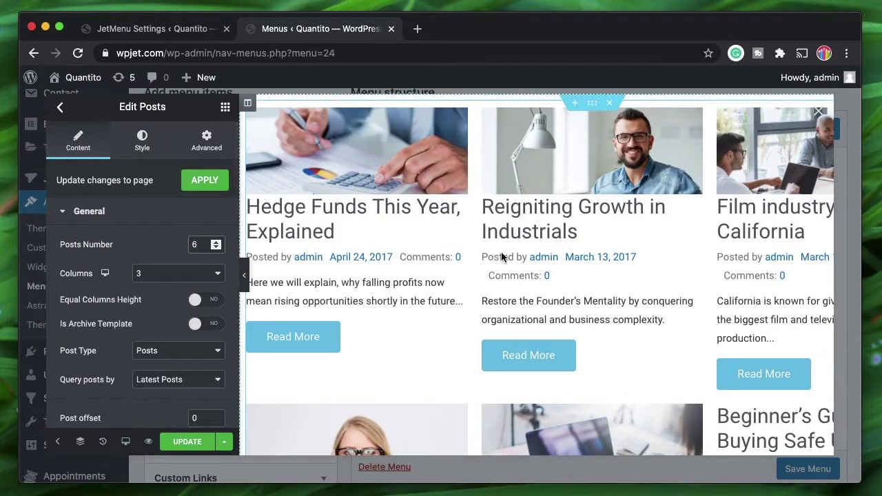
left_click(168, 274)
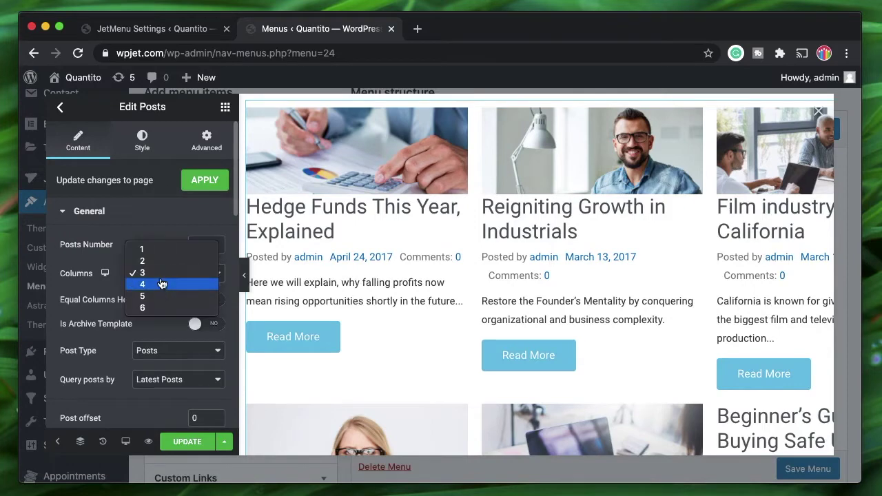
left_click(161, 284)
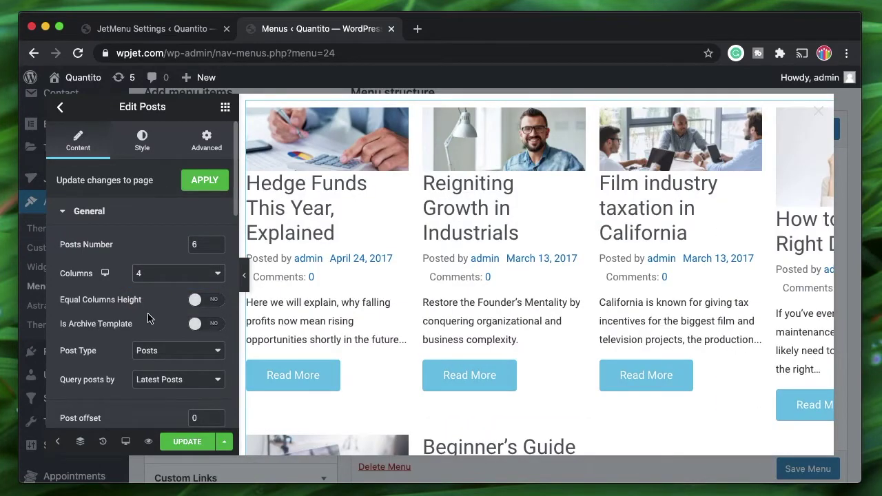
scroll(148, 319, "down", 1)
left_click(206, 253)
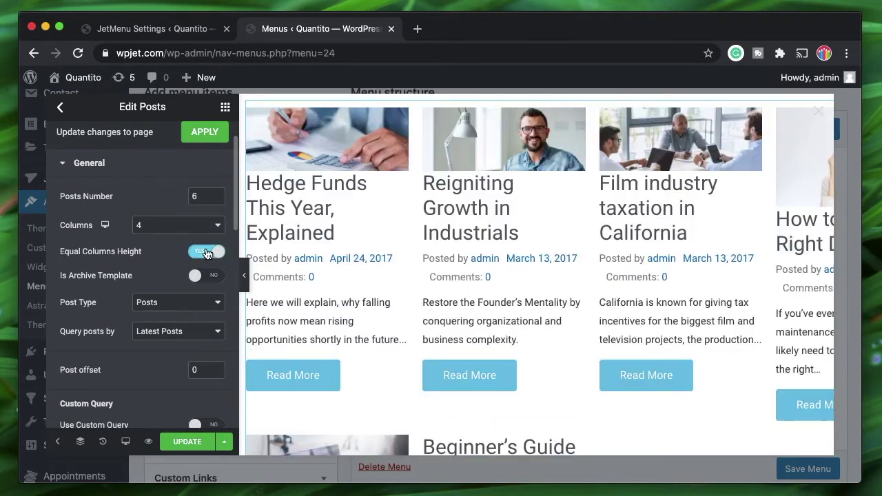
Step: Enable the carousel for the Posts widget
scroll(406, 300, "down", 3)
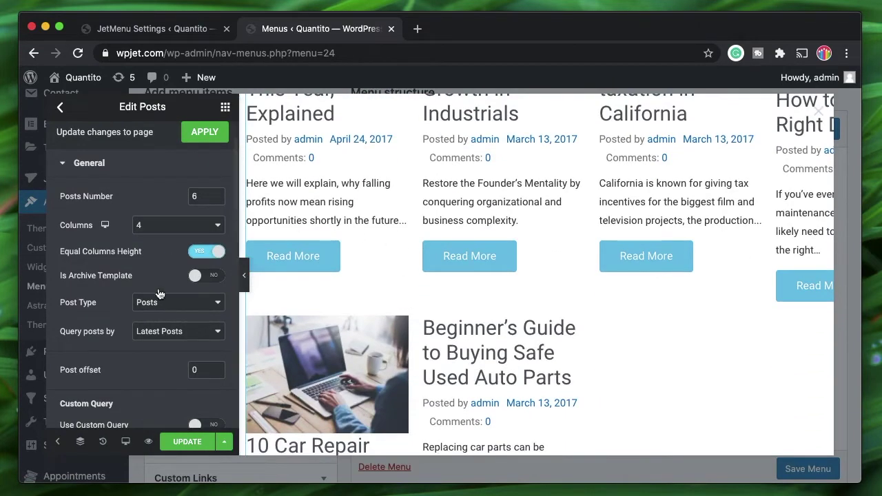
scroll(163, 317, "down", 2)
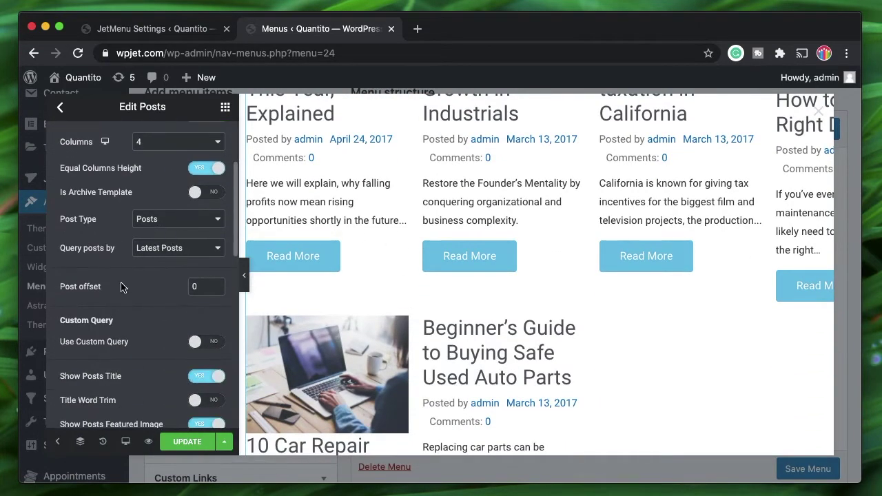
scroll(122, 288, "down", 3)
scroll(129, 326, "down", 6)
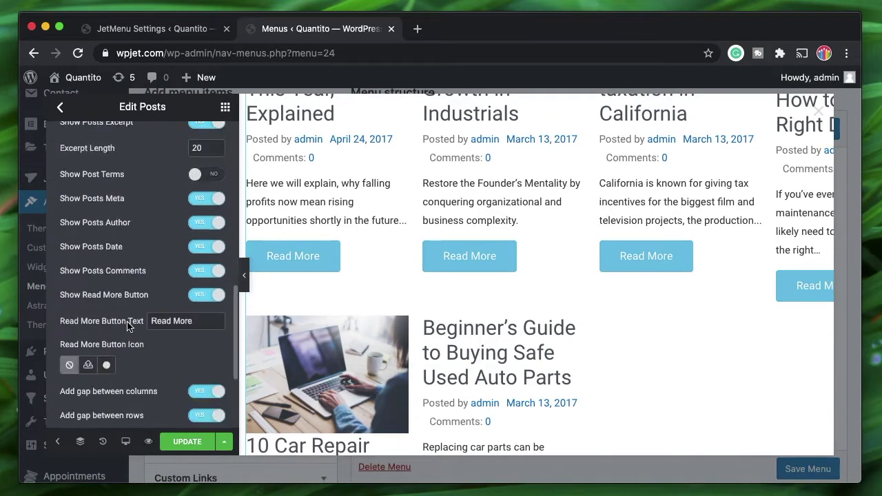
scroll(127, 327, "down", 3)
left_click(107, 297)
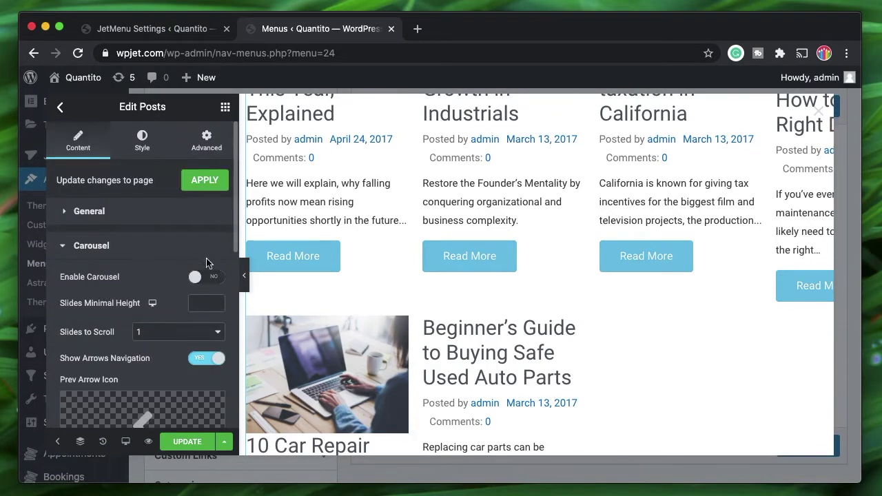
left_click(203, 277)
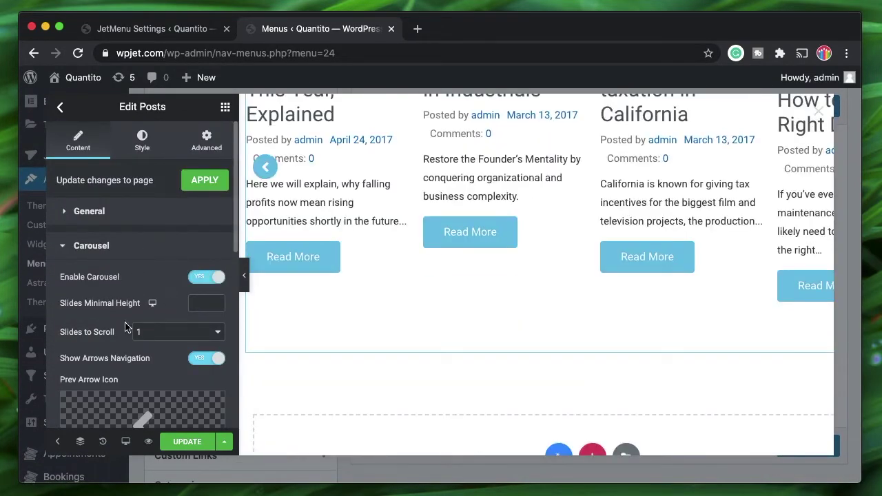
Step: Turn on Pause on Hover in the Posts widget's carousel options
scroll(79, 342, "down", 3)
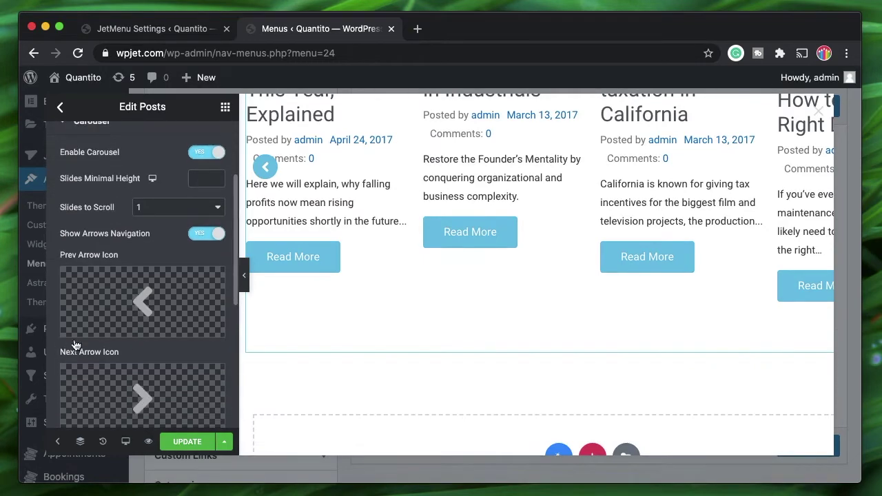
scroll(76, 345, "down", 5)
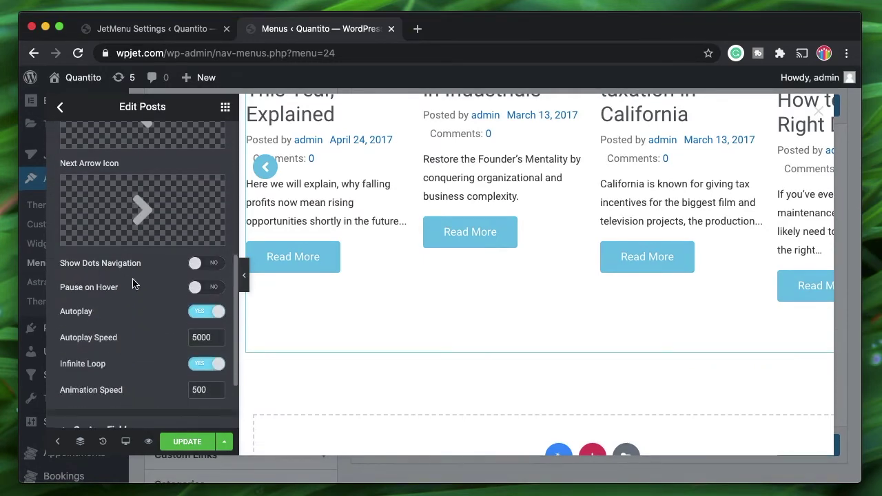
left_click(197, 288)
scroll(104, 390, "down", 3)
scroll(114, 414, "up", 12)
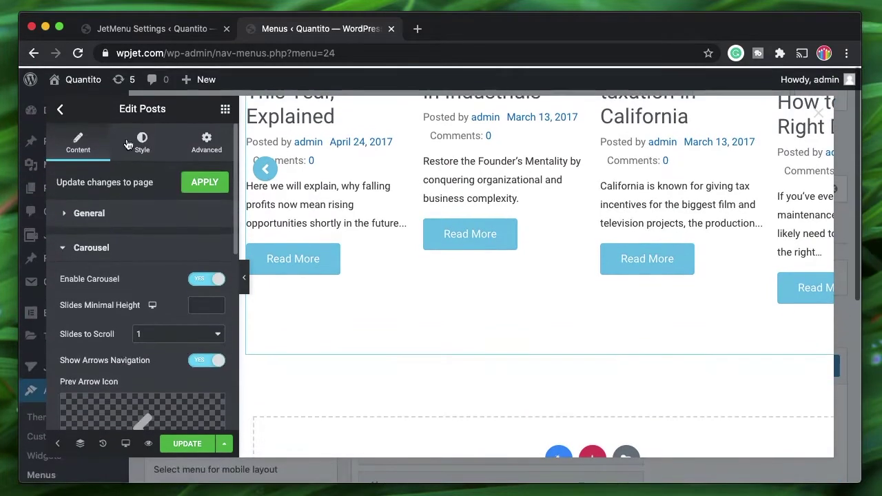
Step: Apply the Posts widget changes to the page and save the About item's mega menu content
left_click(141, 138)
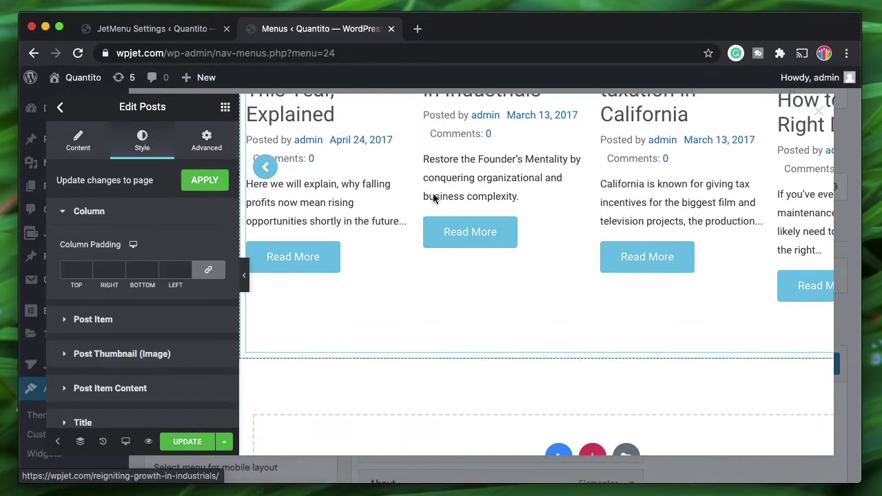
scroll(441, 345, "up", 3)
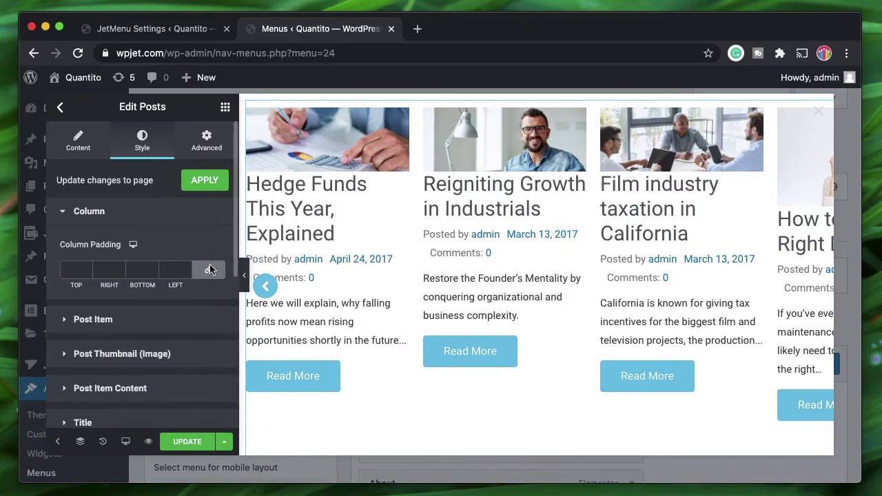
left_click(207, 182)
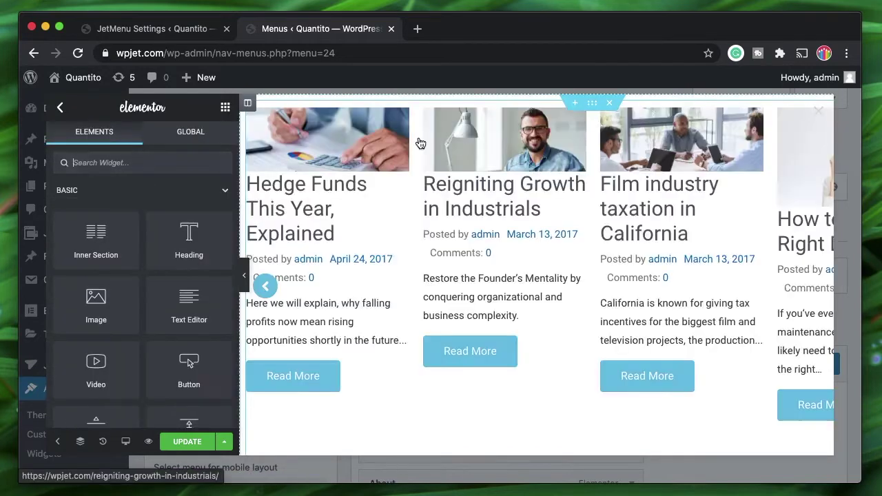
left_click(188, 442)
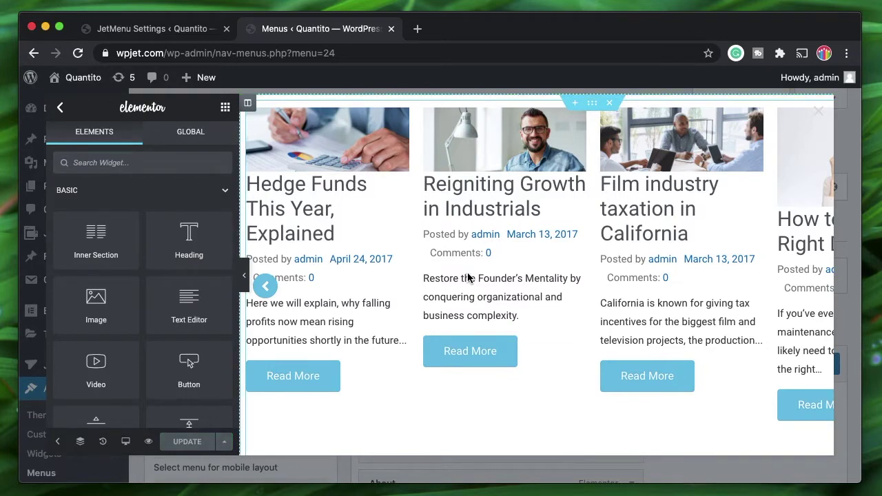
Step: Close the mega content editor and the About item's JetMenu settings, and save the Jet Mega Menu
left_click(818, 111)
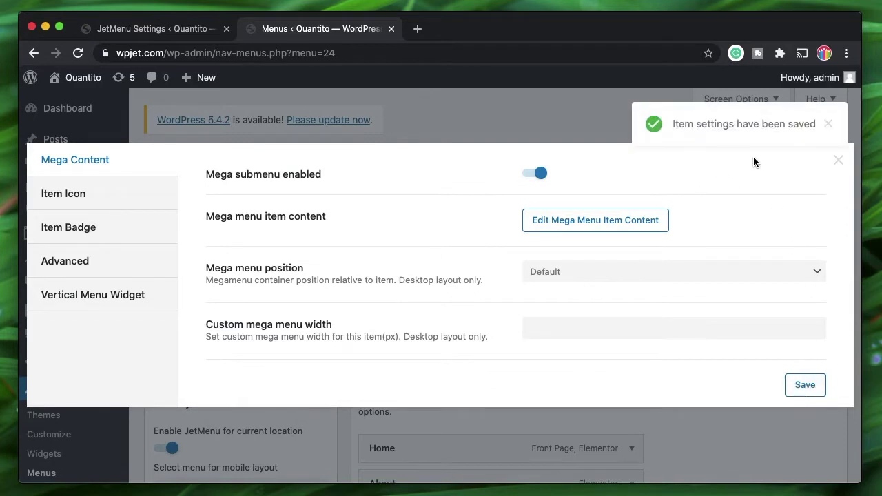
left_click(830, 125)
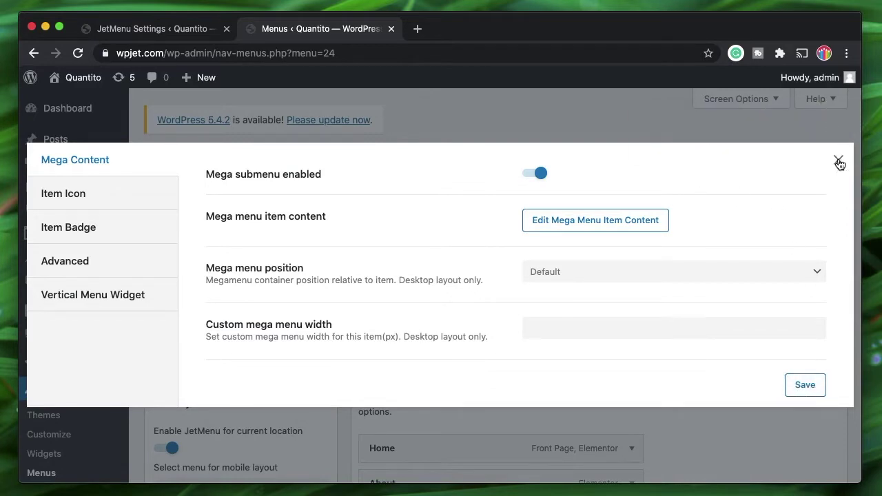
left_click(839, 159)
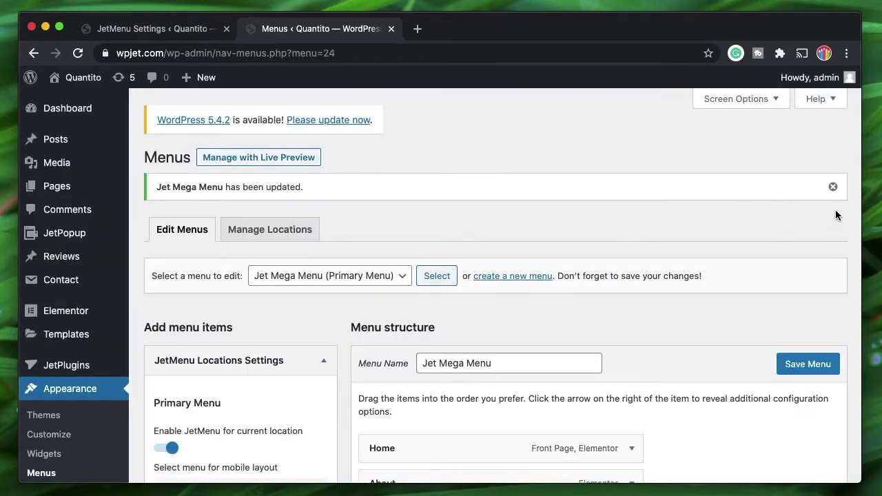
left_click(833, 188)
left_click(815, 324)
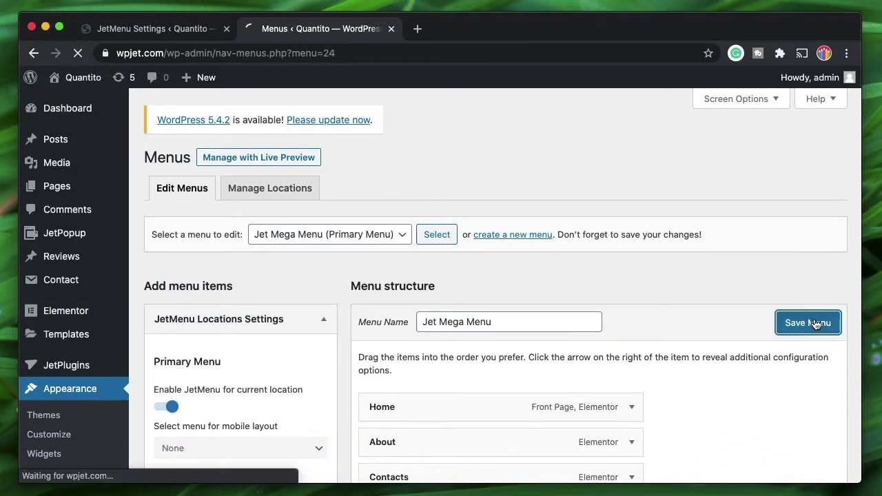
Step: Find the header1 template among the Theme Builder's header parts and open it for editing with Elementor
scroll(752, 265, "down", 3)
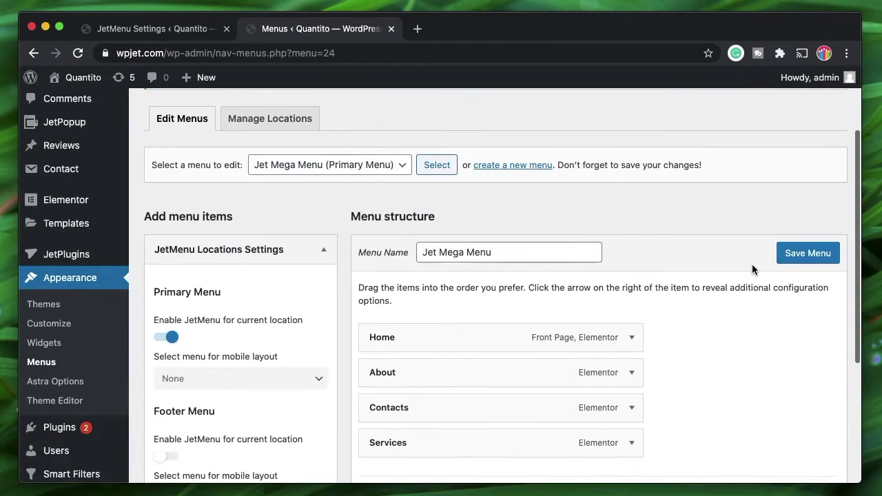
mouse_move(697, 402)
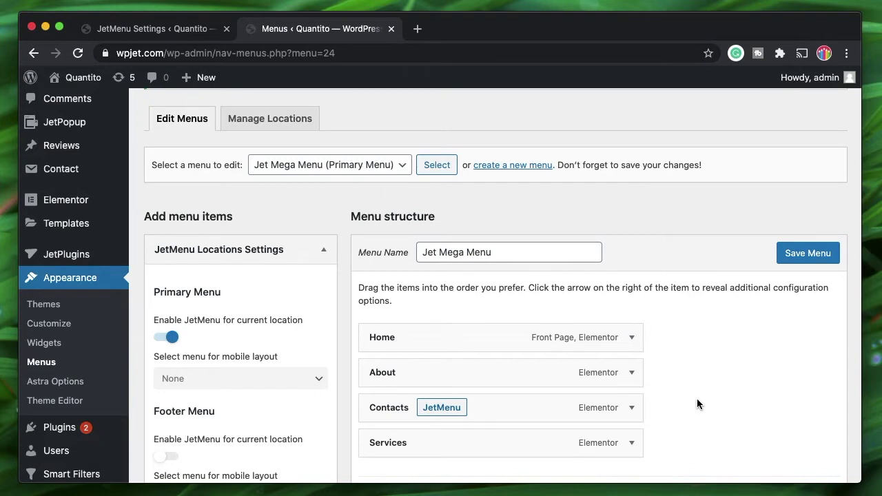
mouse_move(84, 255)
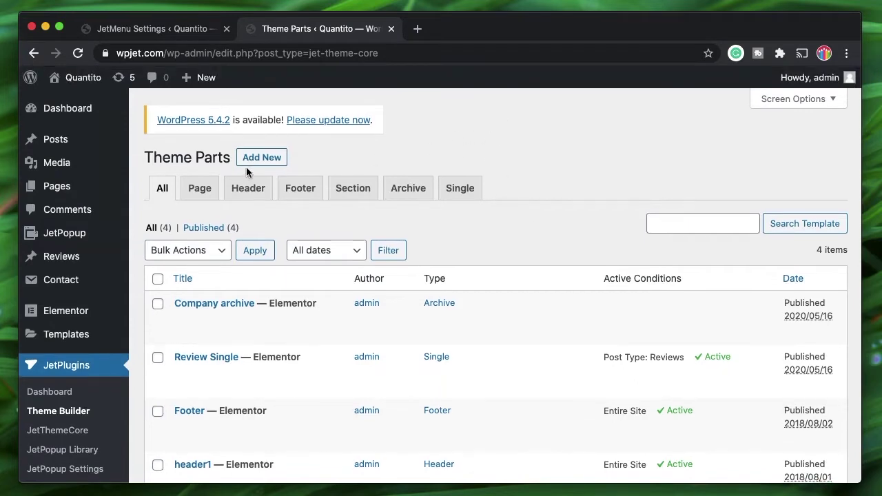
left_click(254, 190)
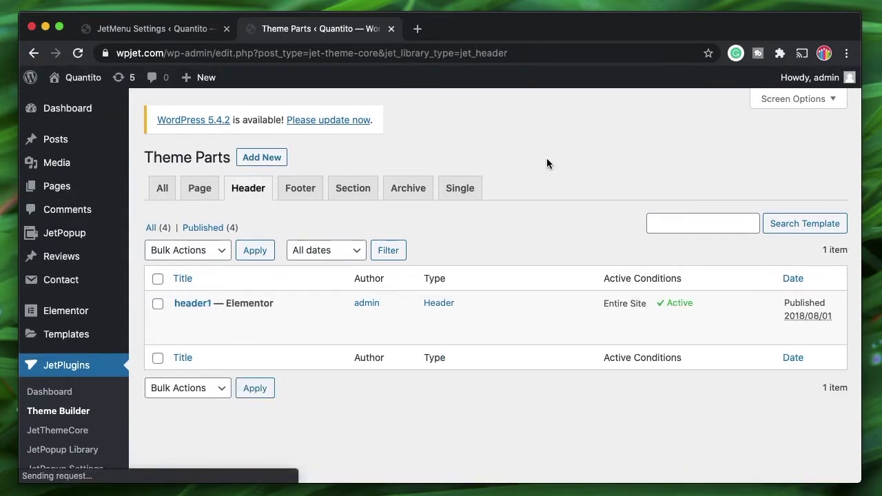
scroll(448, 393, "down", 2)
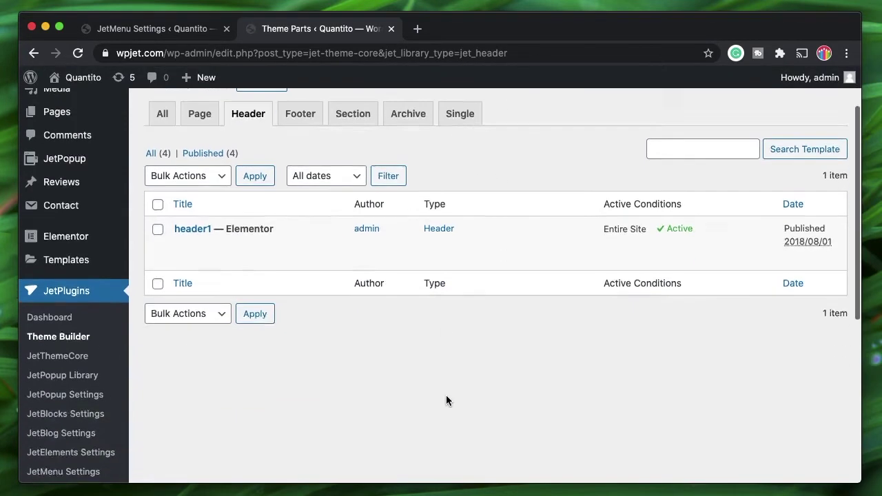
scroll(483, 310, "up", 2)
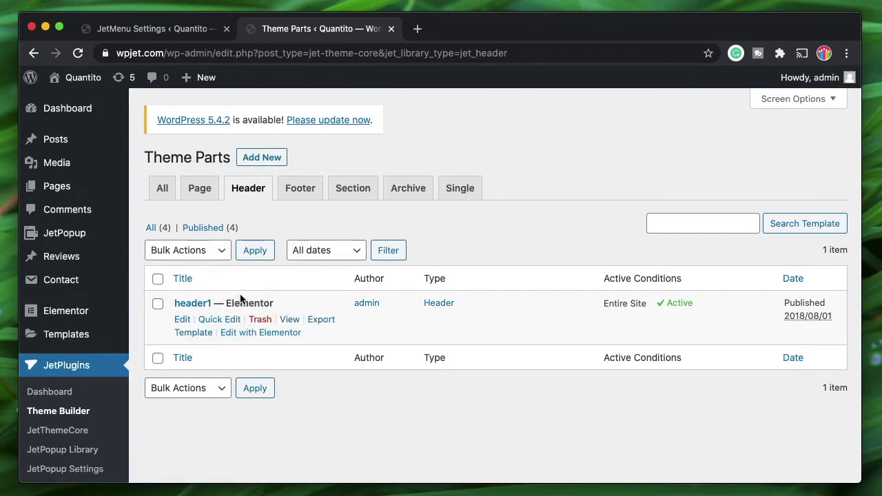
left_click(255, 336)
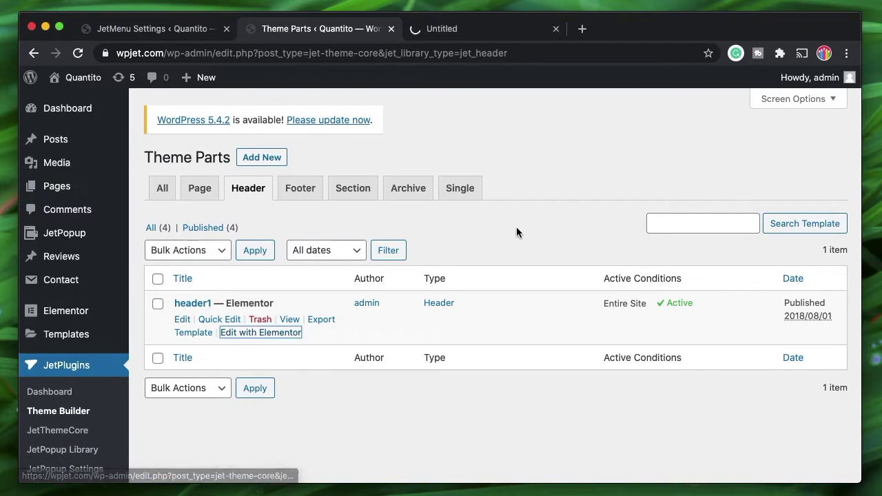
left_click(472, 36)
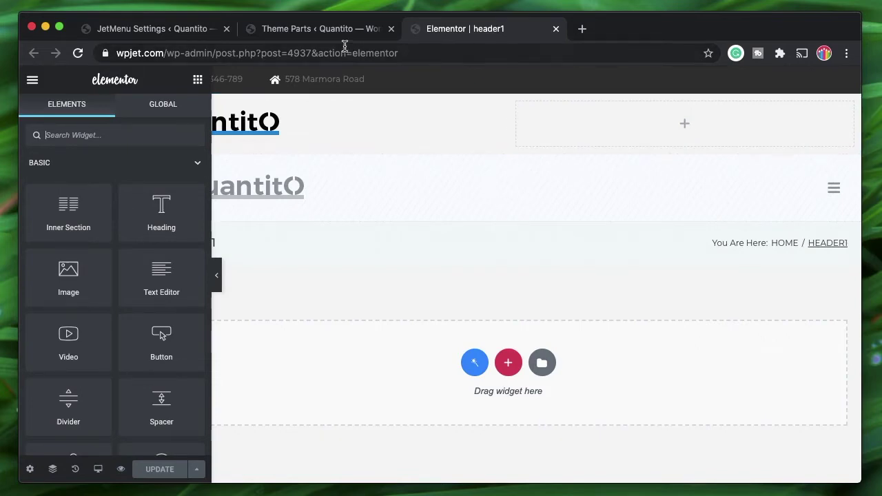
Step: Review the JetMenu options page and the list of header theme parts in the other browser tabs
left_click(325, 35)
left_click(136, 30)
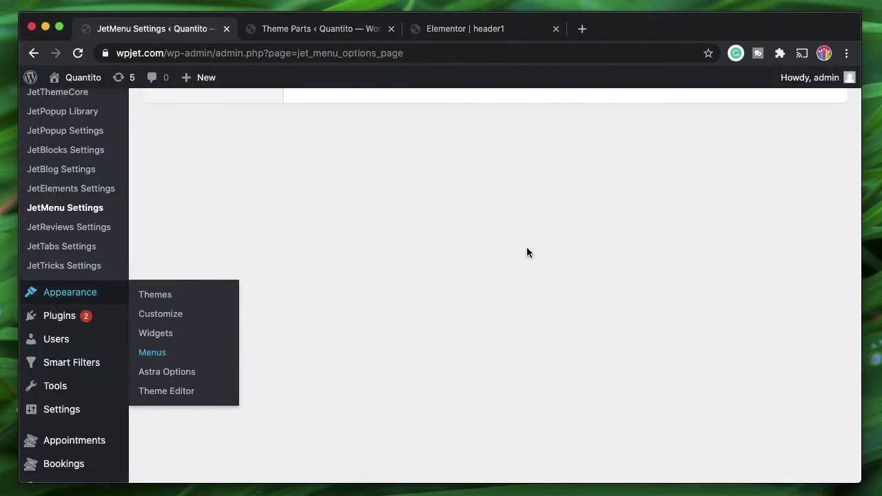
scroll(454, 302, "up", 5)
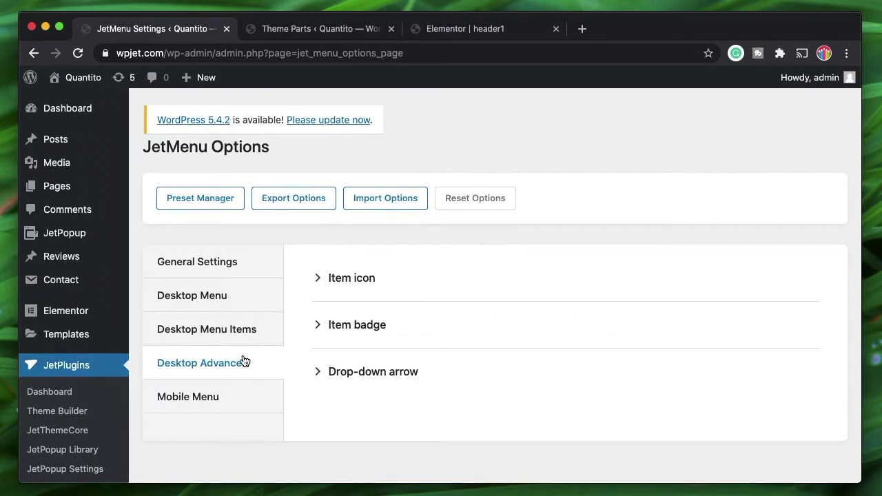
scroll(73, 414, "down", 5)
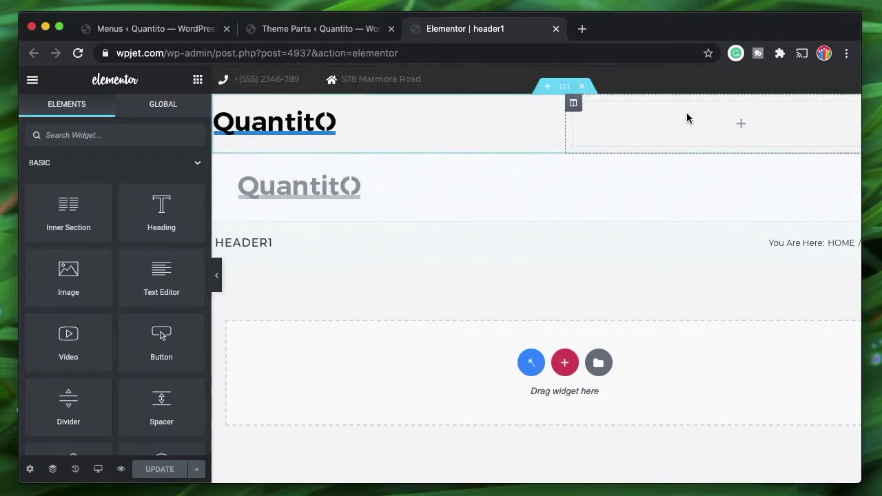
left_click(303, 31)
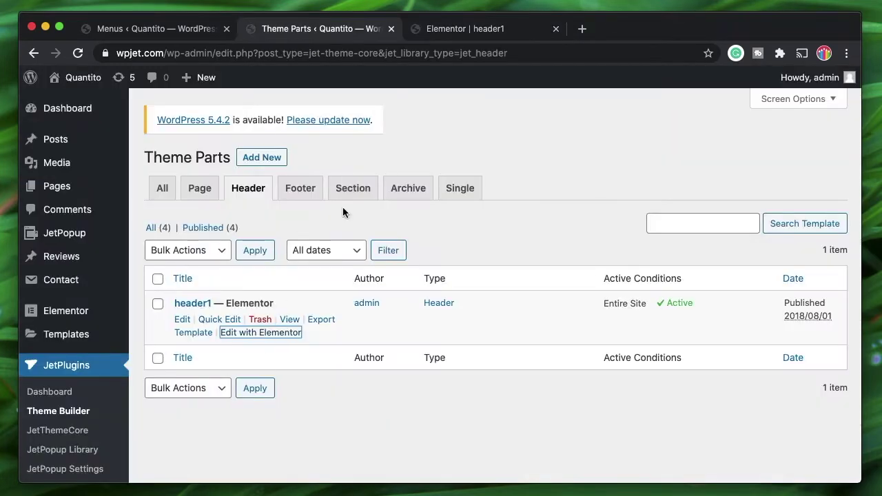
Step: Search the widgets for "menu" and place the Mega Menu widget in the empty column of the header1 template
left_click(463, 28)
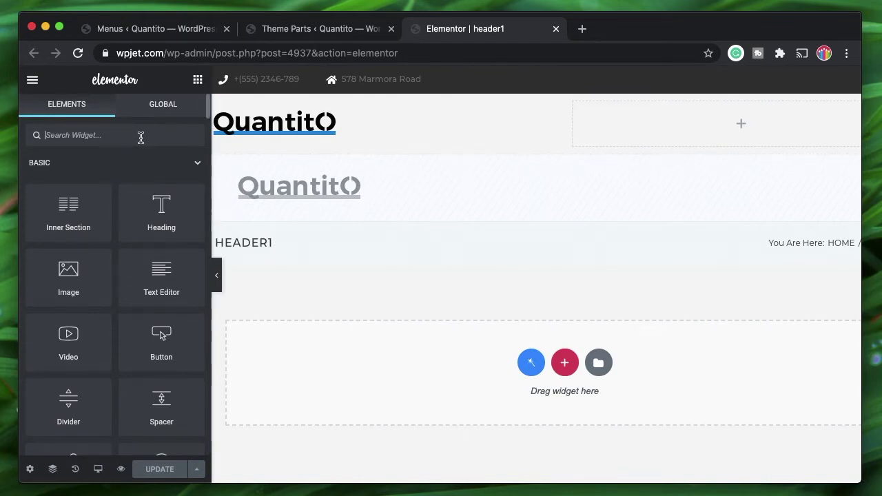
type("menu")
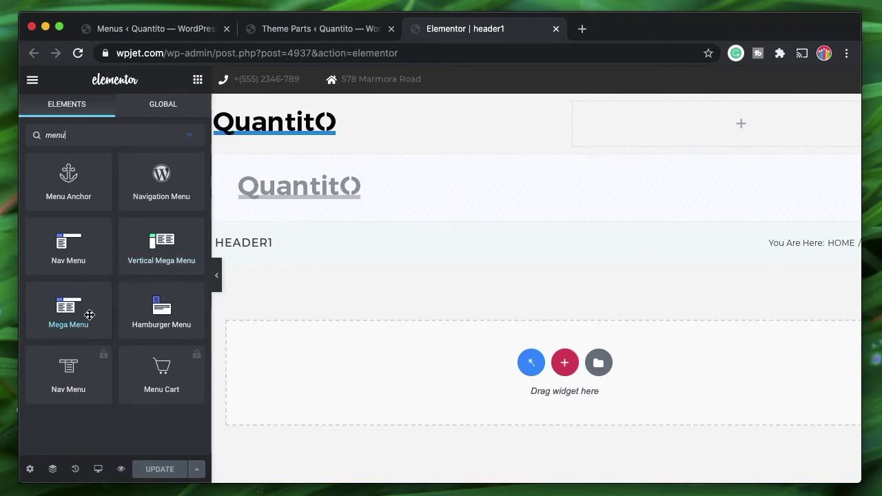
left_click_drag(88, 315, 719, 122)
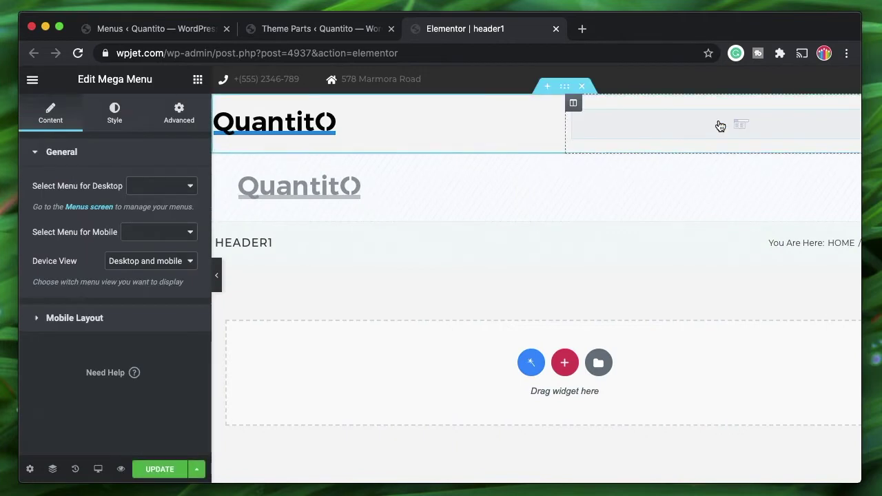
Step: Set the Mega Menu widget's desktop menu to Jet Mega Menu and preview the About item's submenu
left_click(191, 186)
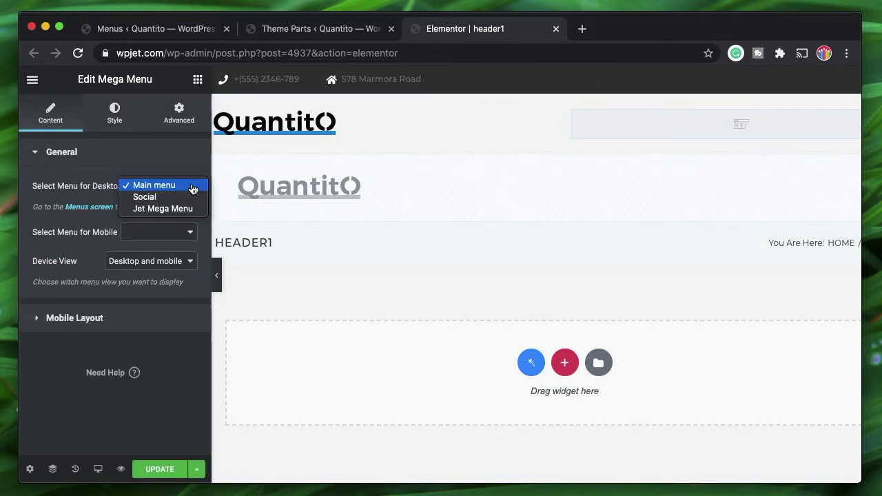
left_click(152, 209)
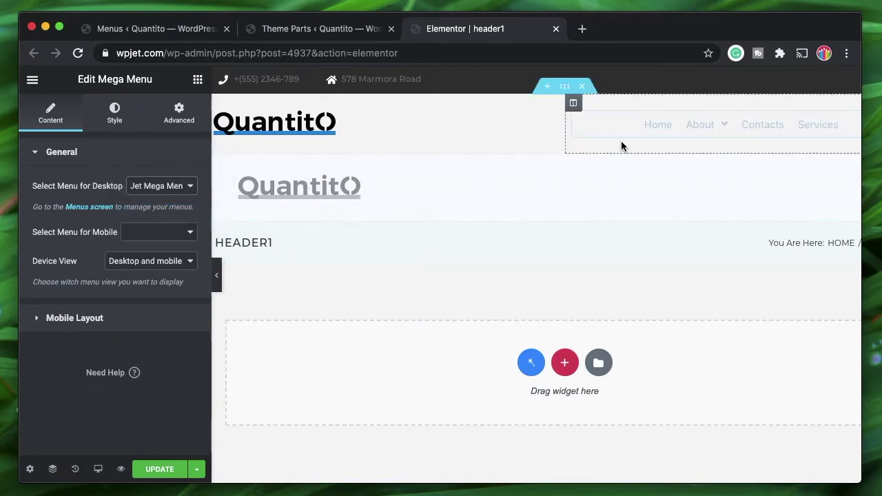
scroll(544, 167, "right", 1)
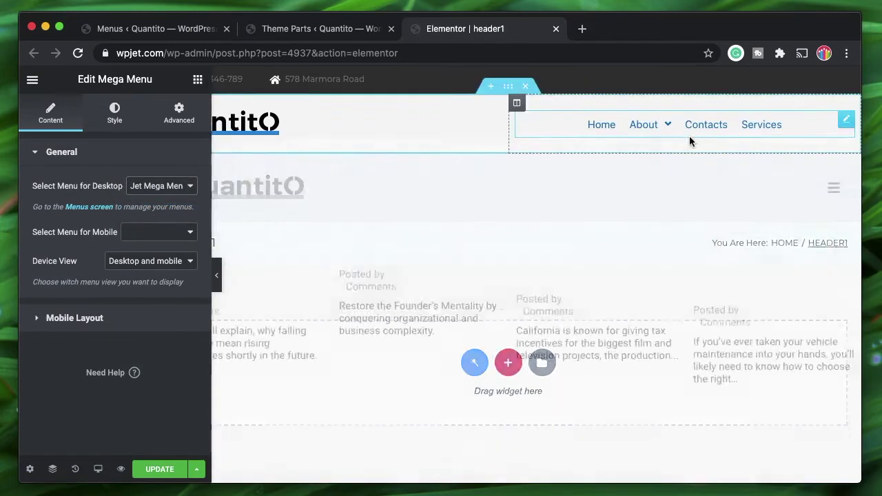
mouse_move(646, 129)
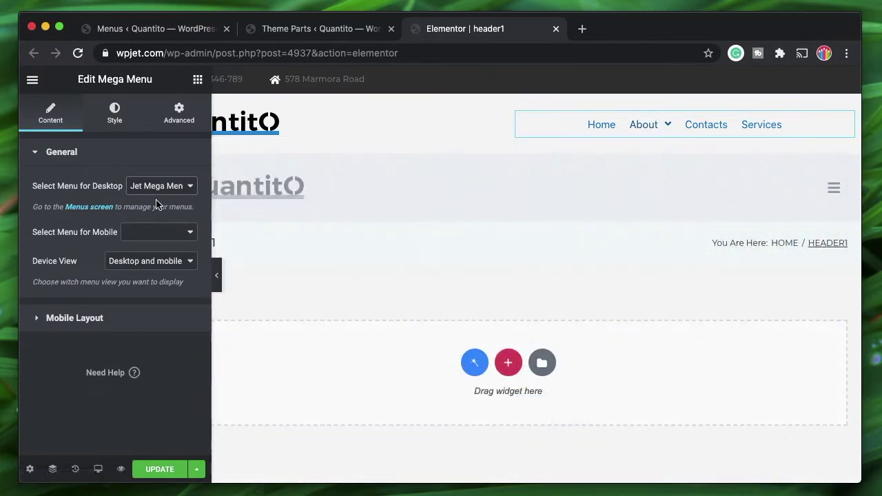
Step: Review the menus available for the Mega Menu widget's desktop and mobile settings and preview the About submenu
left_click(178, 186)
left_click(178, 186)
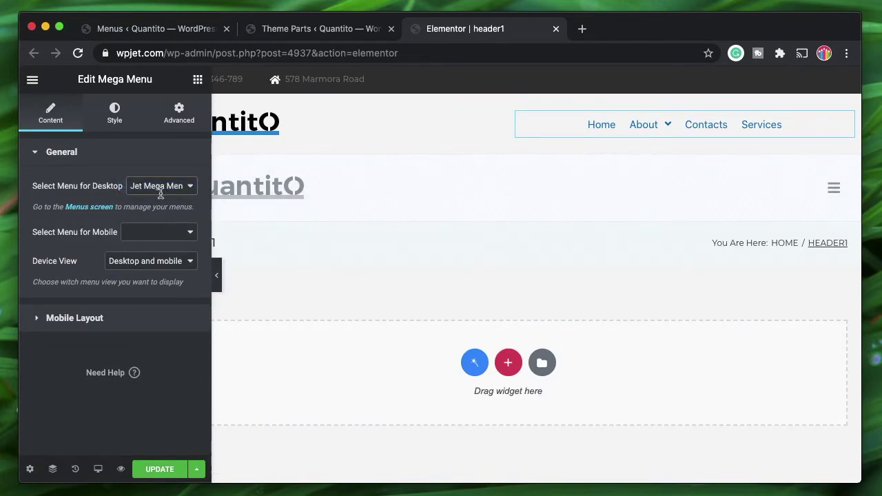
left_click(189, 238)
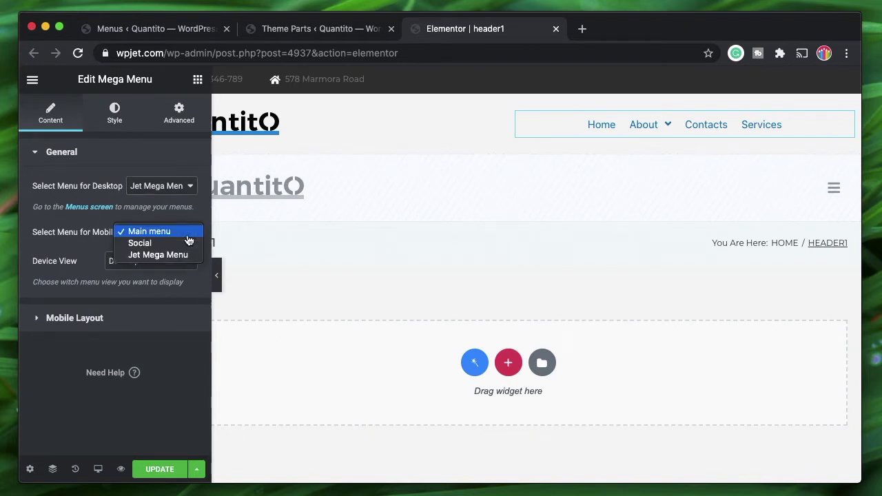
left_click(97, 213)
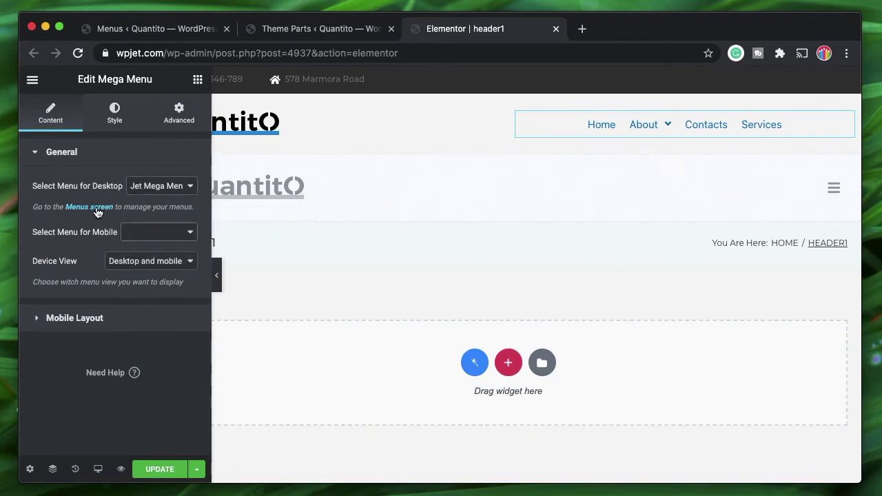
left_click(168, 234)
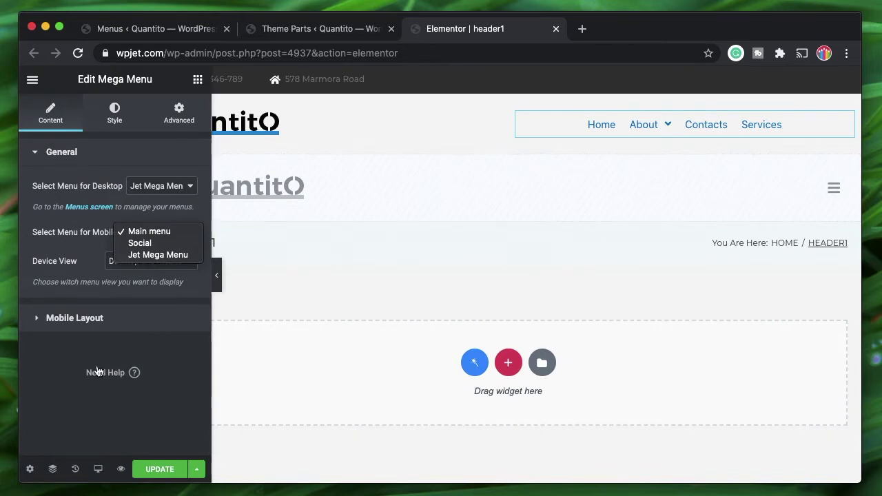
left_click(83, 252)
scroll(573, 275, "down", 5)
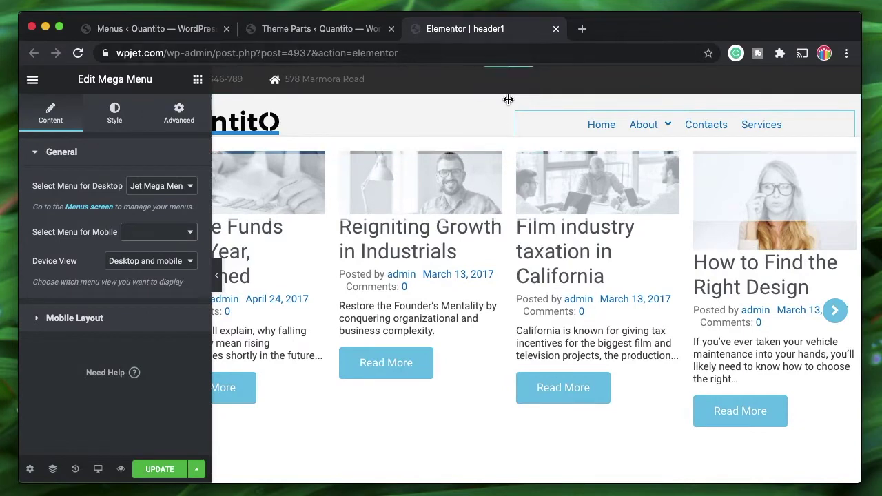
scroll(510, 98, "up", 5)
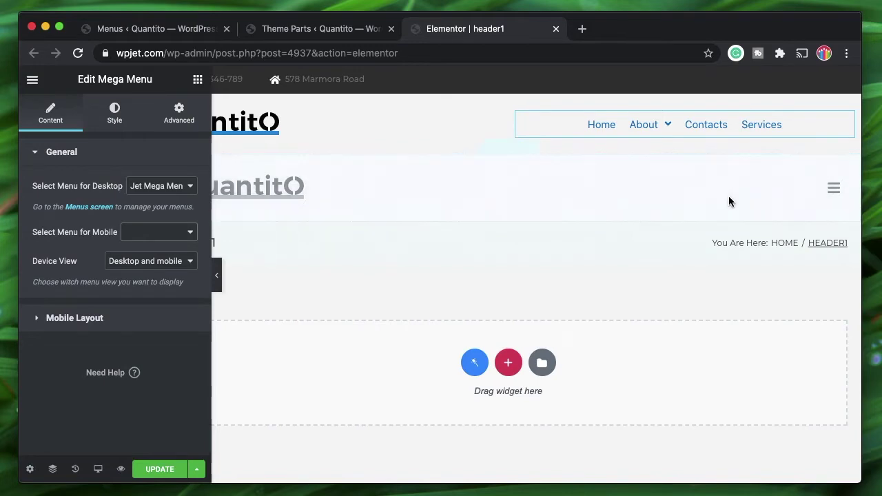
scroll(729, 201, "down", 5)
scroll(512, 90, "up", 5)
Step: Examine the widget's Device View options, keeping Desktop and mobile view
left_click(133, 266)
left_click(133, 266)
left_click(133, 266)
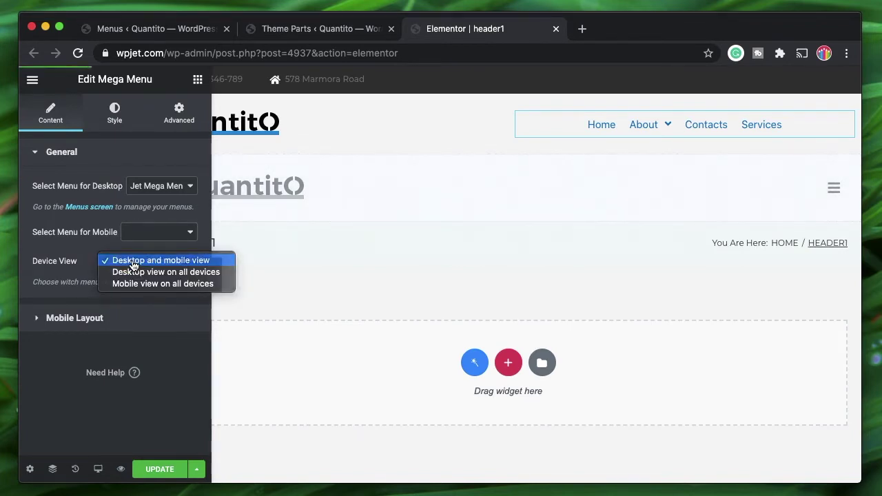
left_click(133, 266)
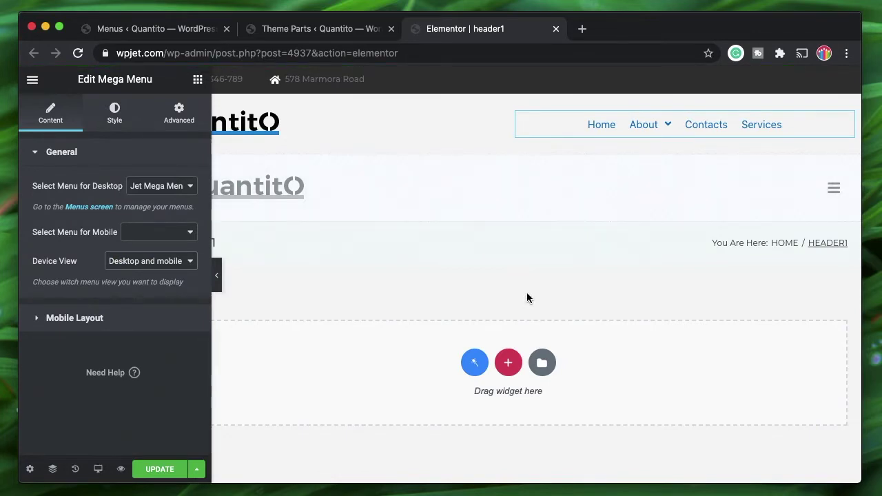
Step: Review the Mega Menu widget's Mobile Layout settings, from layout and toggle position to templates and item visibility
left_click(125, 317)
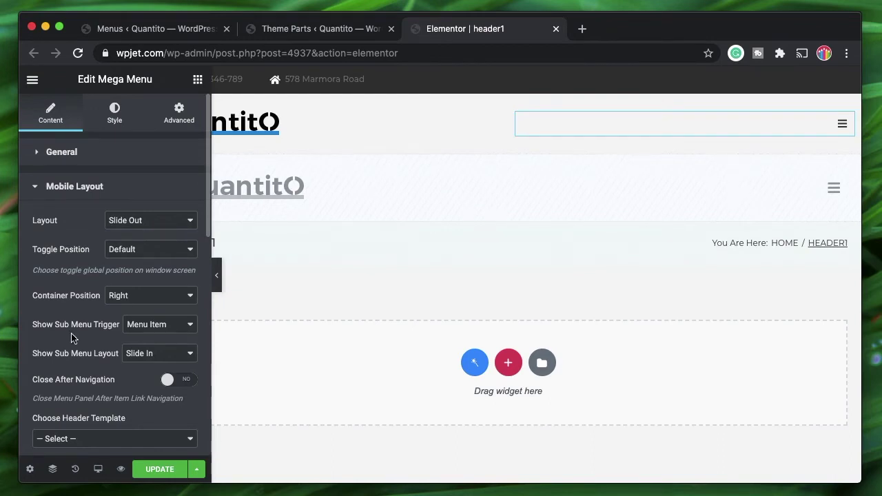
scroll(79, 362, "down", 3)
scroll(125, 388, "down", 3)
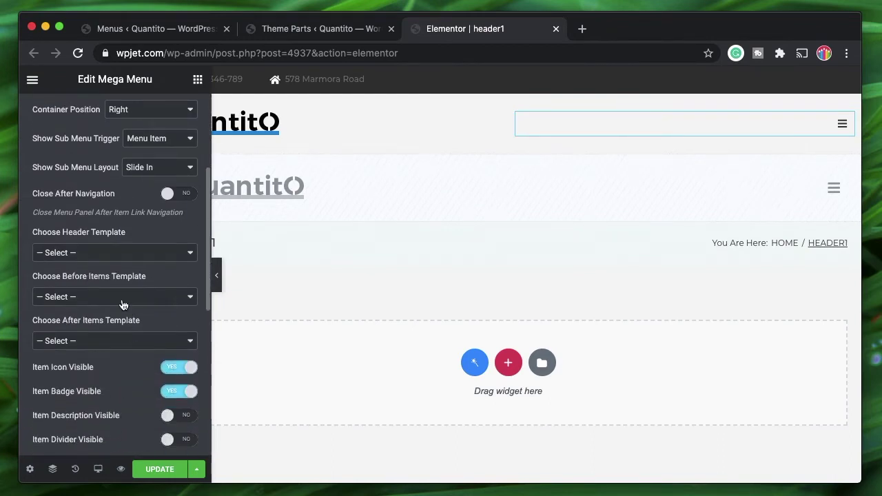
scroll(110, 385, "down", 10)
scroll(108, 380, "up", 15)
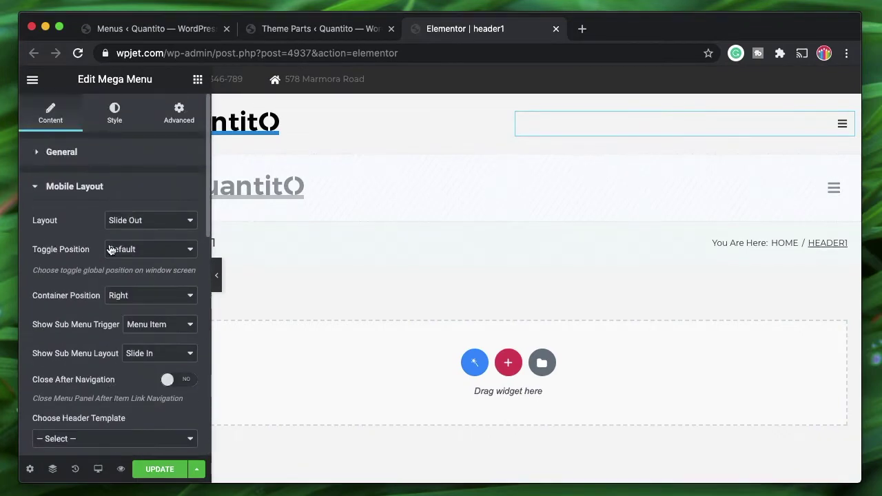
left_click(69, 193)
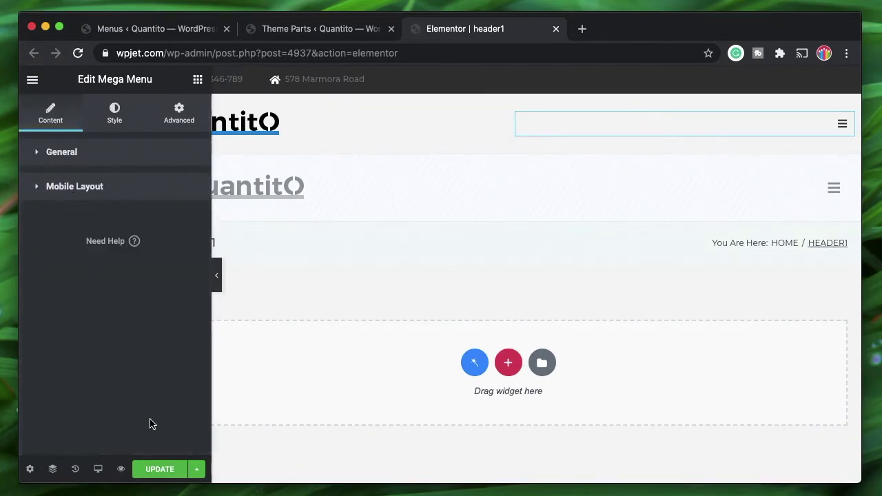
Step: Try Desktop view on all devices as the Device View, restore Desktop and mobile view, and update the header1 template
left_click(160, 469)
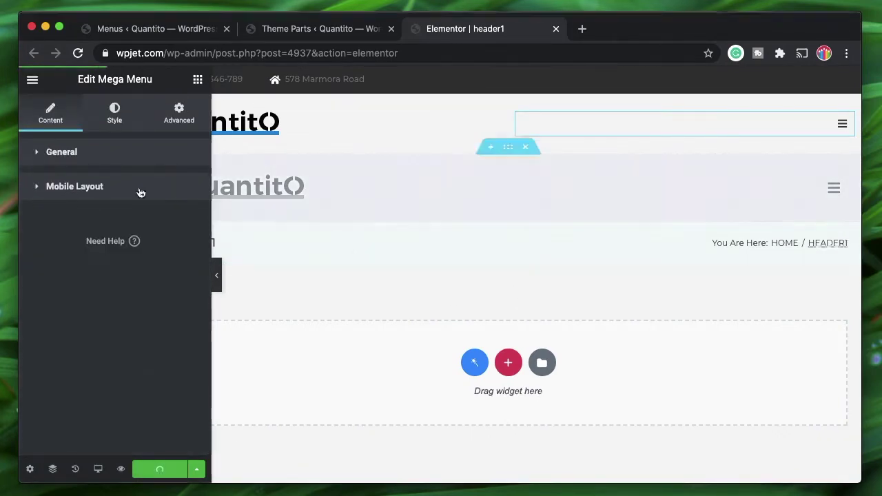
left_click(99, 153)
left_click(145, 260)
left_click(166, 272)
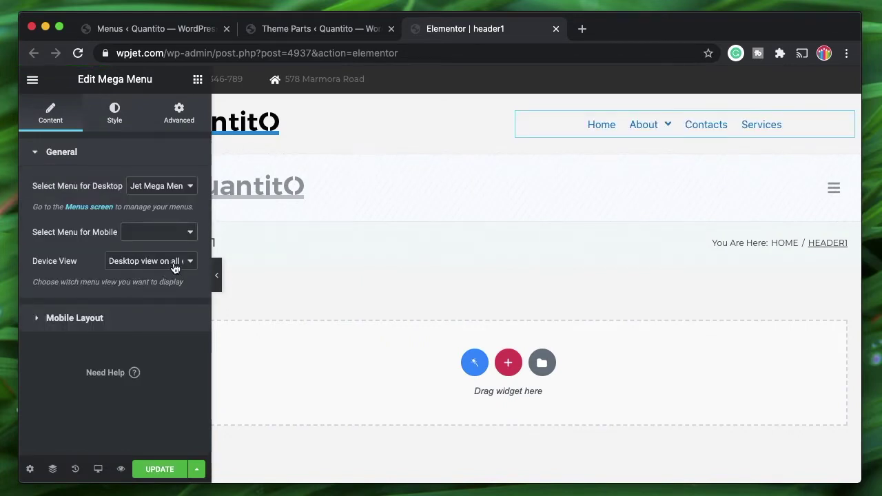
left_click(183, 259)
left_click(172, 246)
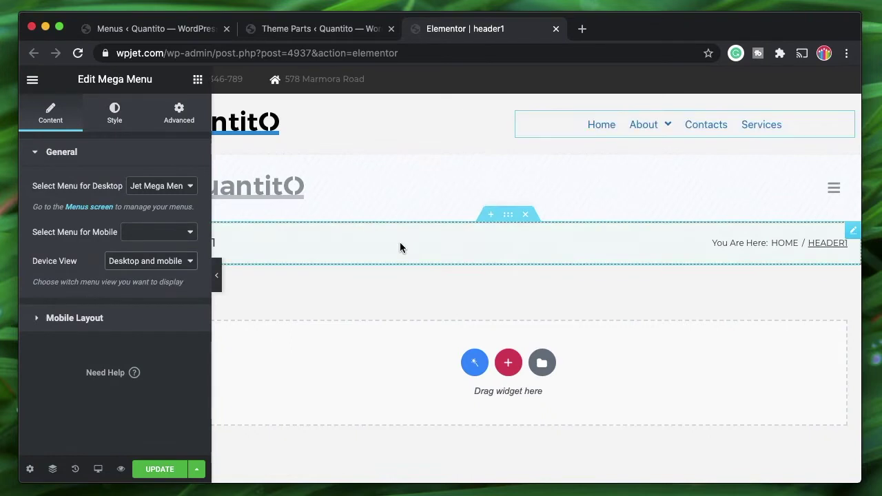
left_click(160, 469)
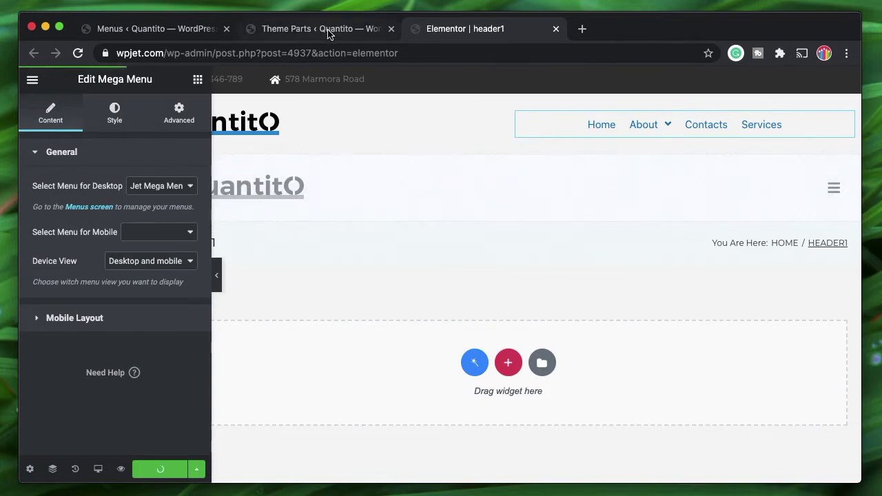
Step: Open the live Quantito site in a new browser tab from the Theme Parts page
left_click(288, 35)
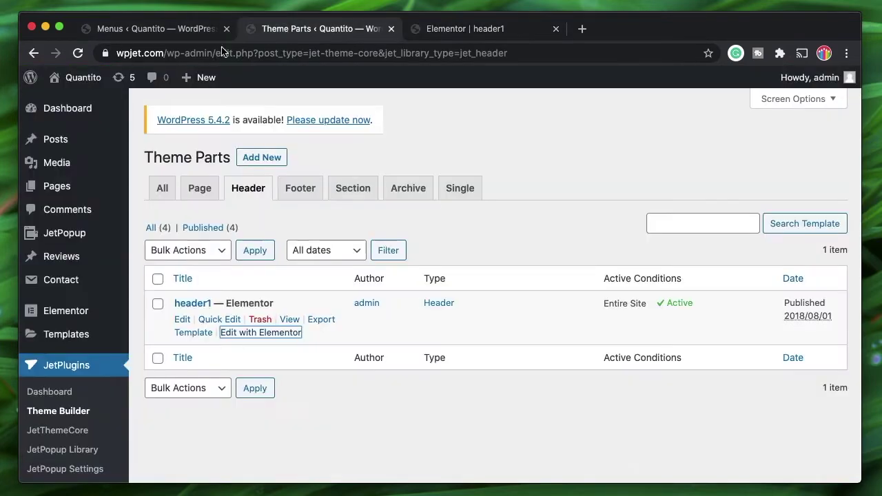
mouse_move(79, 78)
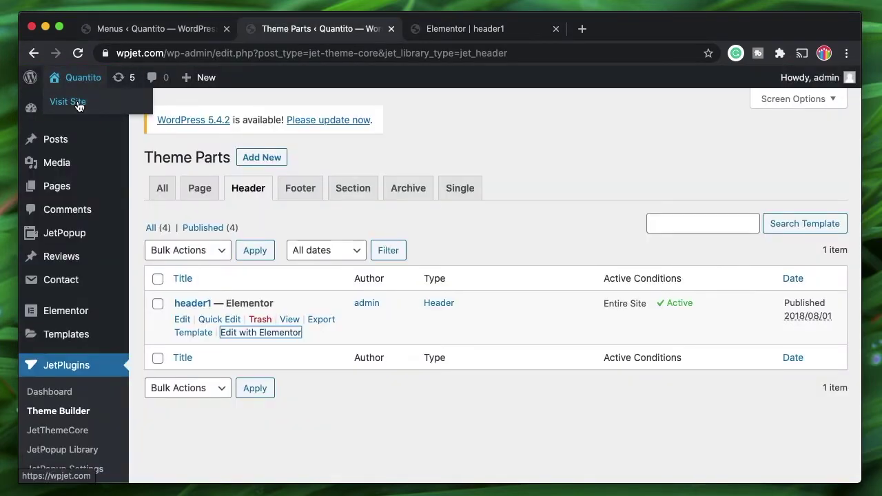
left_click(79, 105, "super")
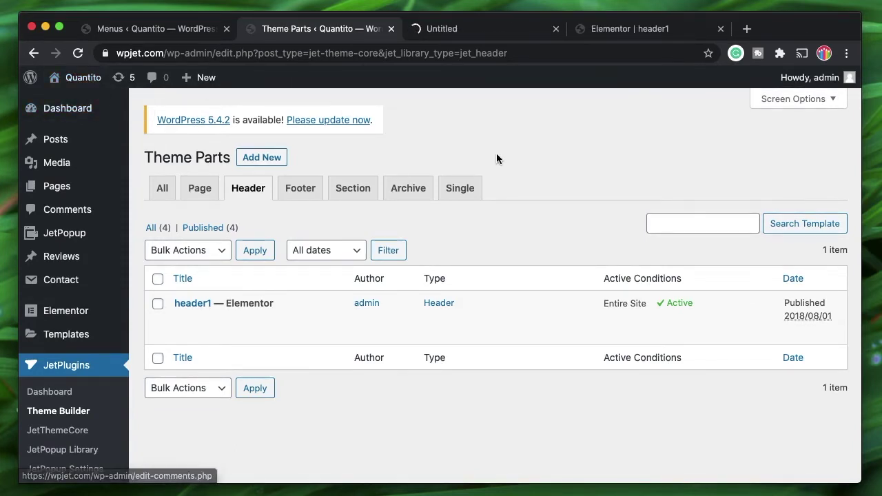
left_click(641, 29)
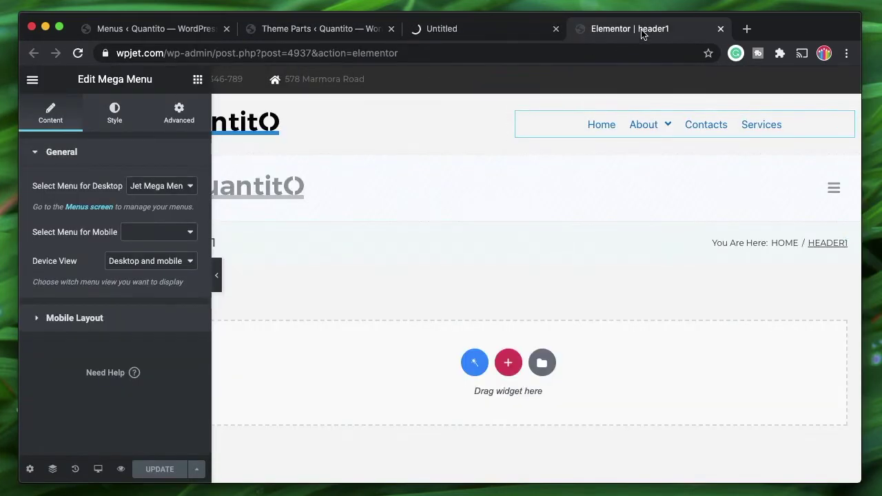
left_click(492, 31)
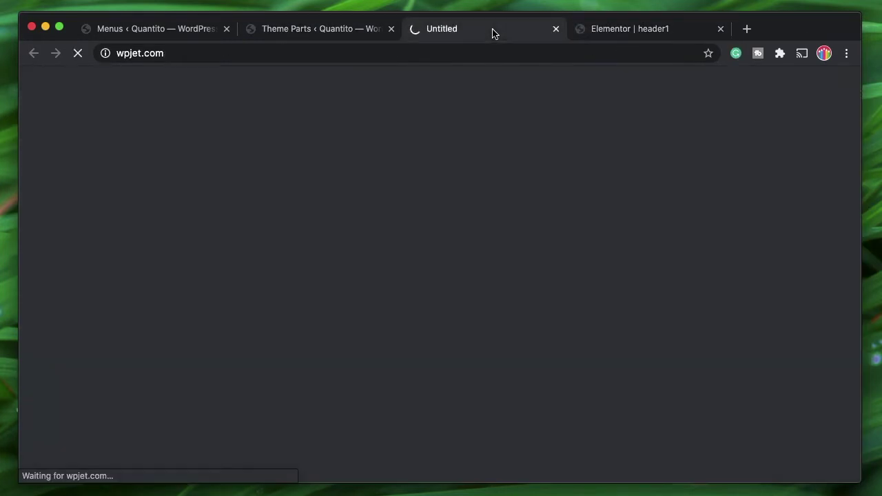
left_click(627, 30)
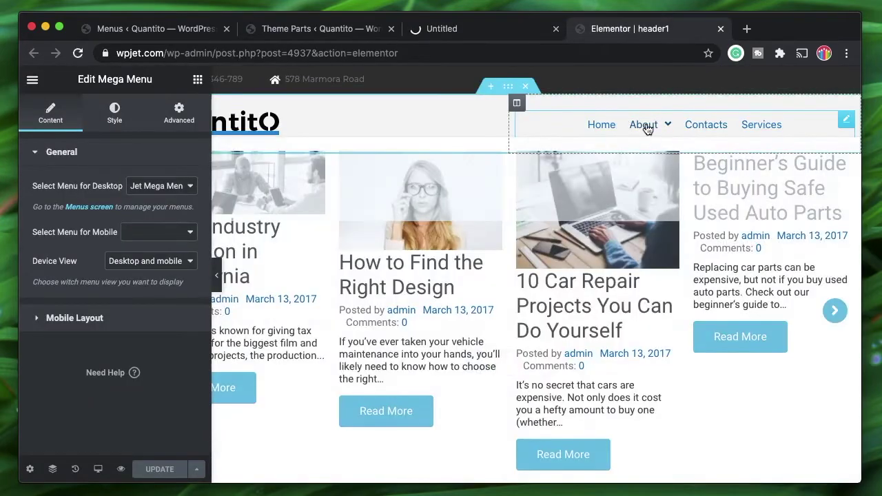
left_click(431, 26)
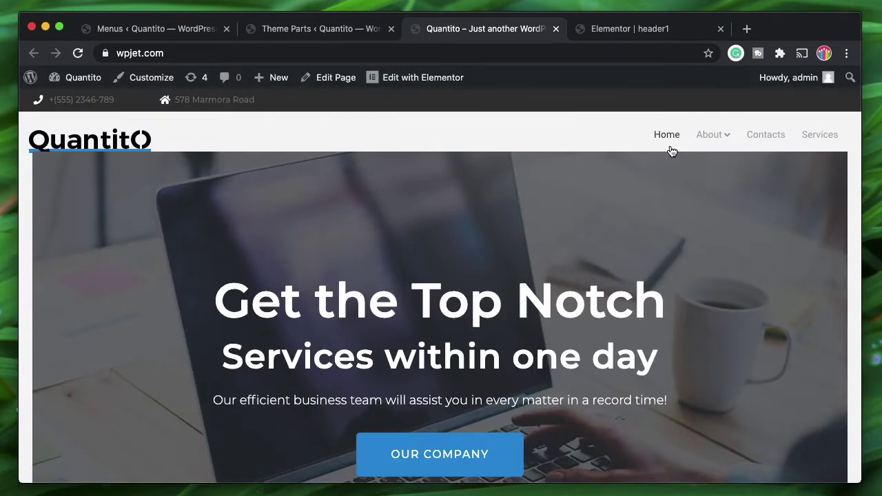
Step: Browse the posts carousel in the live site's About submenu and open the How to Find the Right Design post
mouse_move(723, 136)
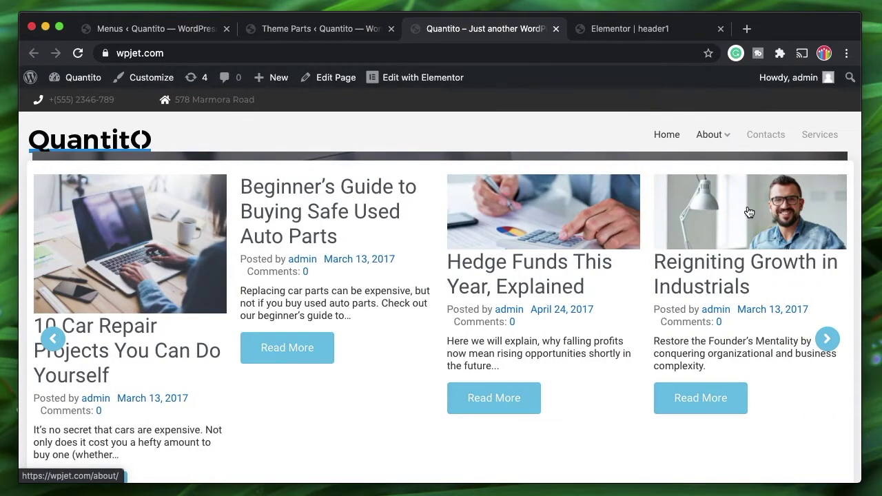
left_click(828, 339)
left_click(828, 338)
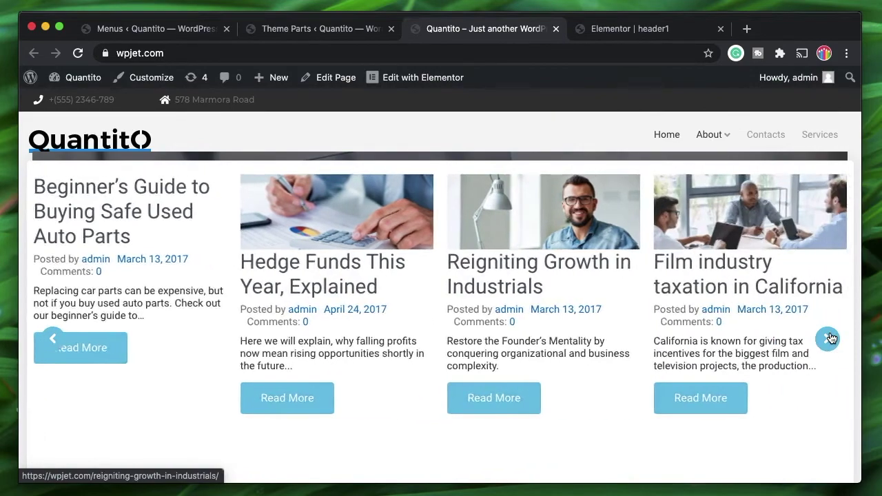
left_click(828, 338)
left_click(830, 339)
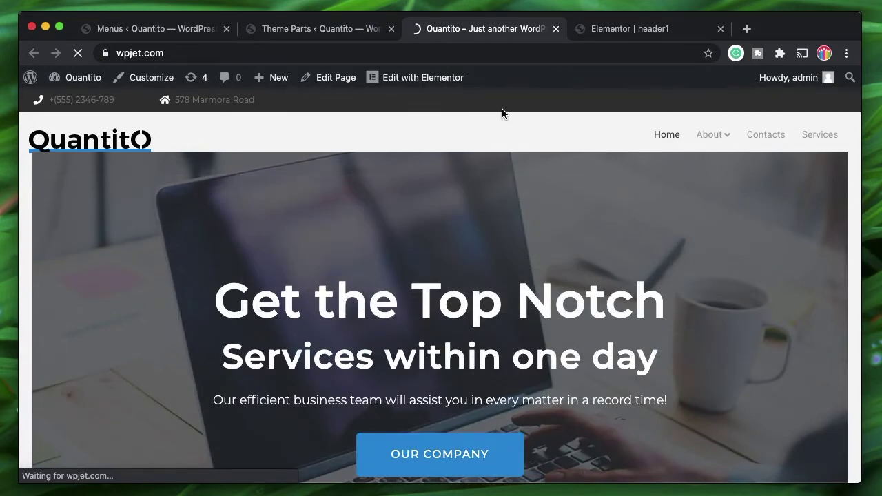
scroll(487, 331, "down", 9)
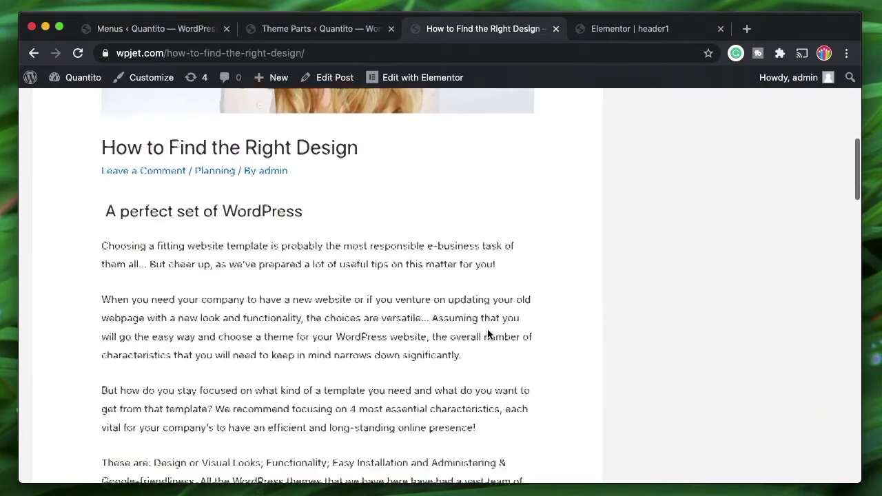
scroll(487, 333, "up", 10)
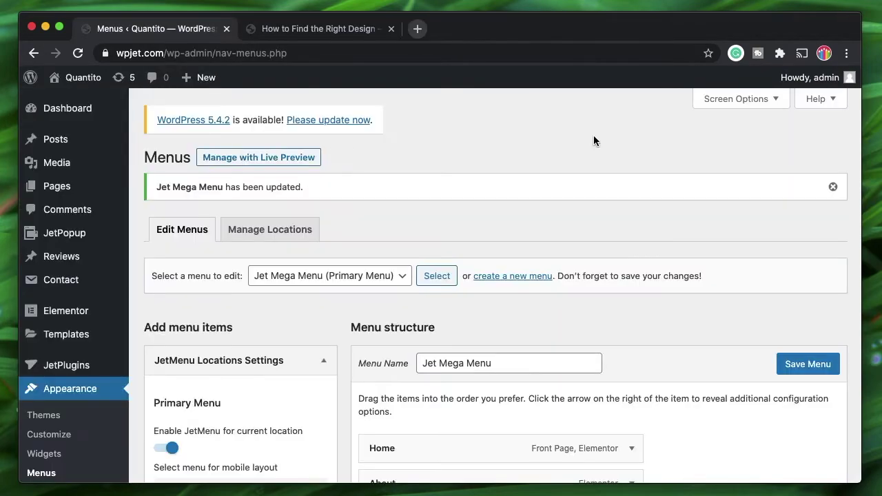
Step: Enable the mega submenu for the Contacts item of Jet Mega Menu and briefly open its content editor
scroll(594, 138, "down", 5)
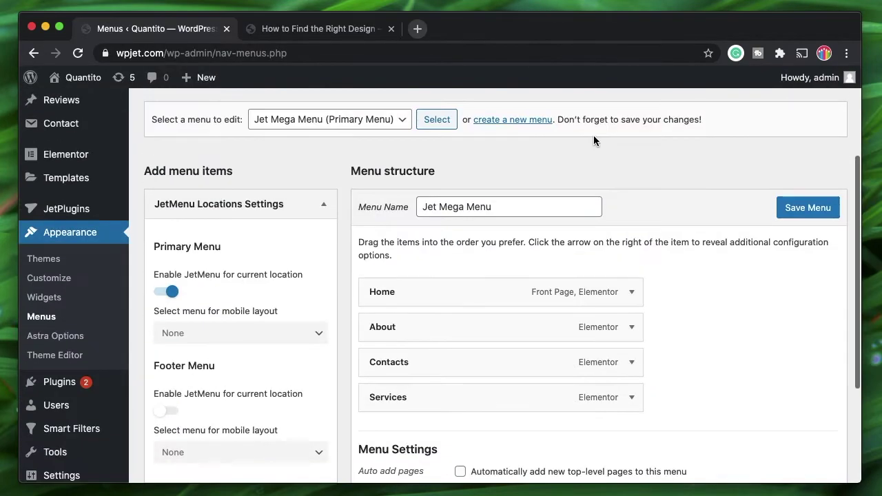
mouse_move(445, 334)
left_click(321, 30)
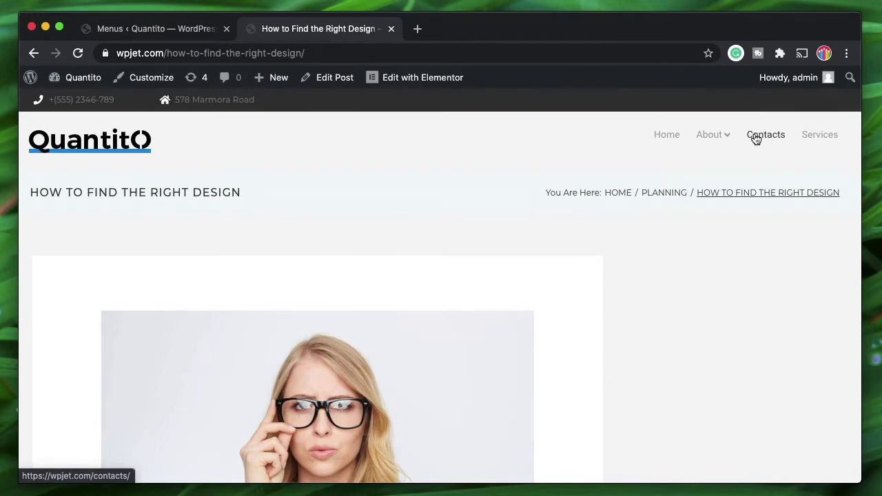
left_click(128, 30)
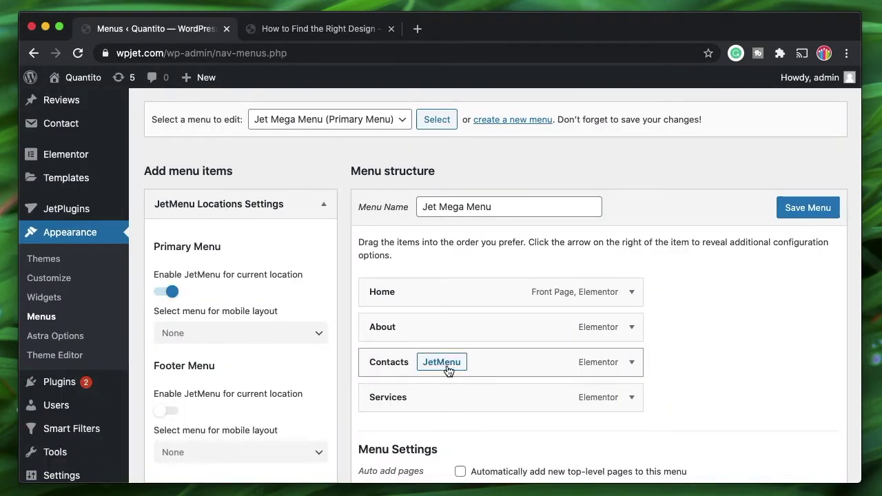
left_click(445, 363)
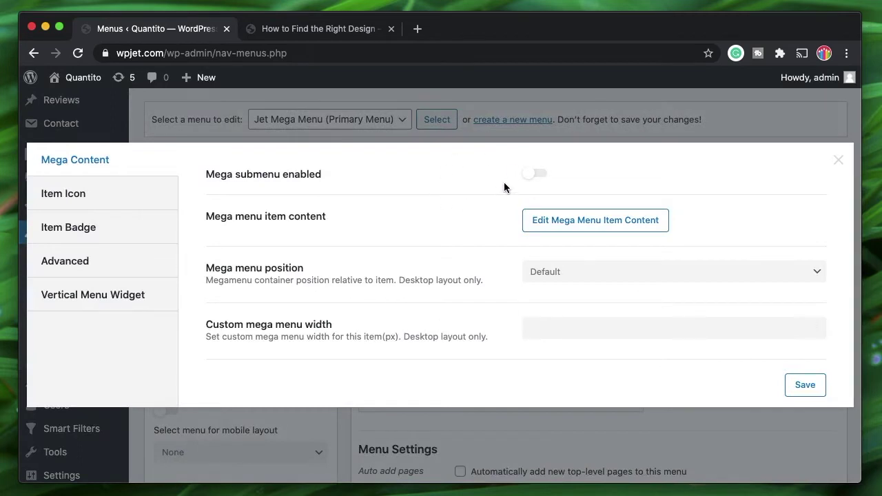
left_click(536, 175)
left_click(563, 225)
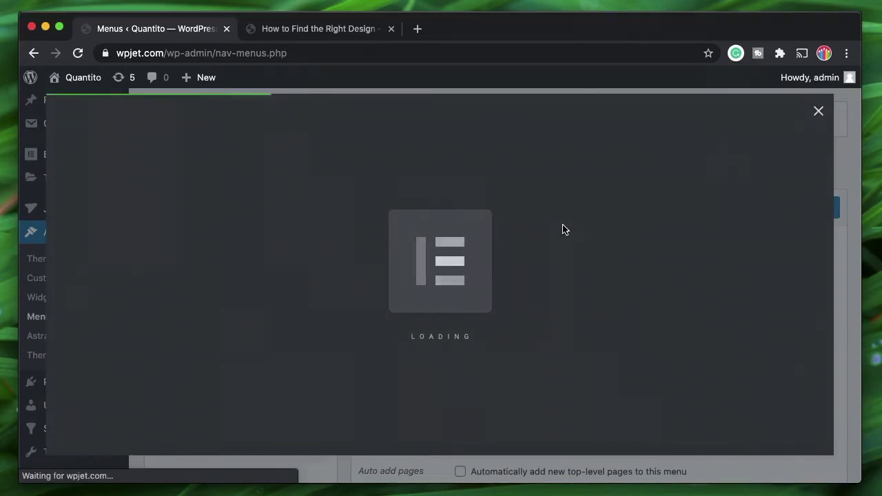
left_click(820, 111)
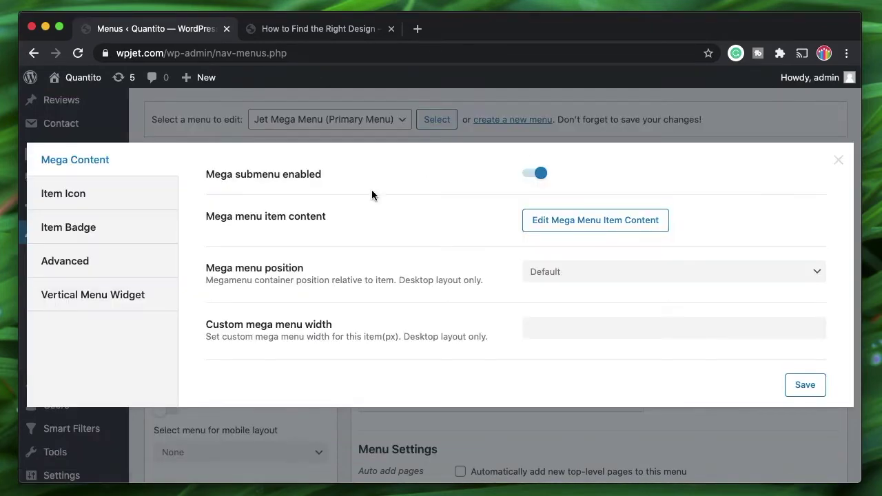
Step: Give the Contacts item the fa-braille icon in dark red with an icon size of 3 px
left_click(114, 191)
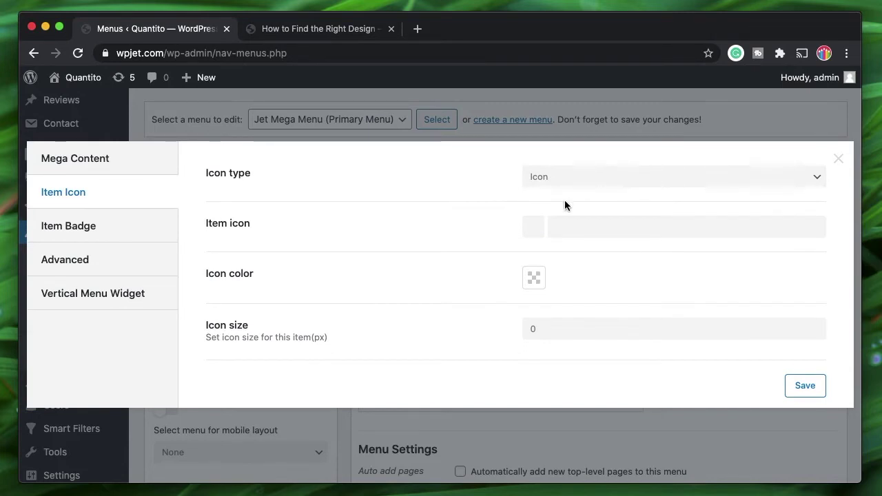
left_click(614, 226)
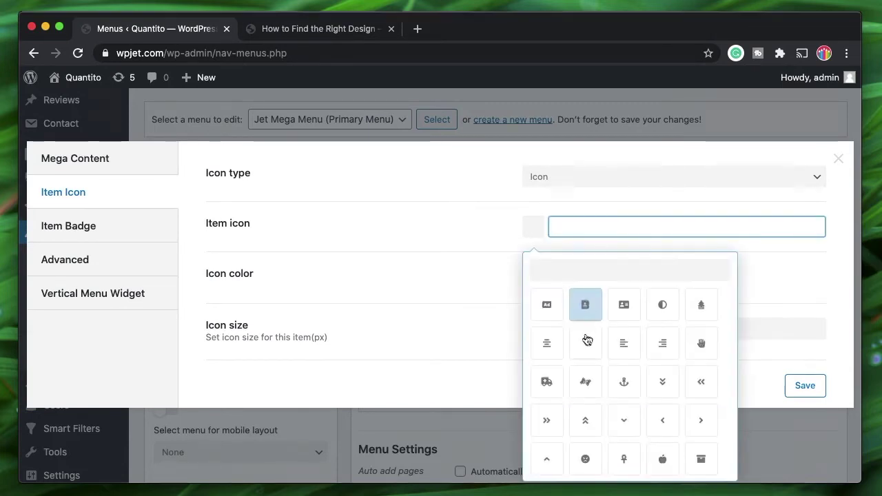
scroll(585, 291, "down", 5)
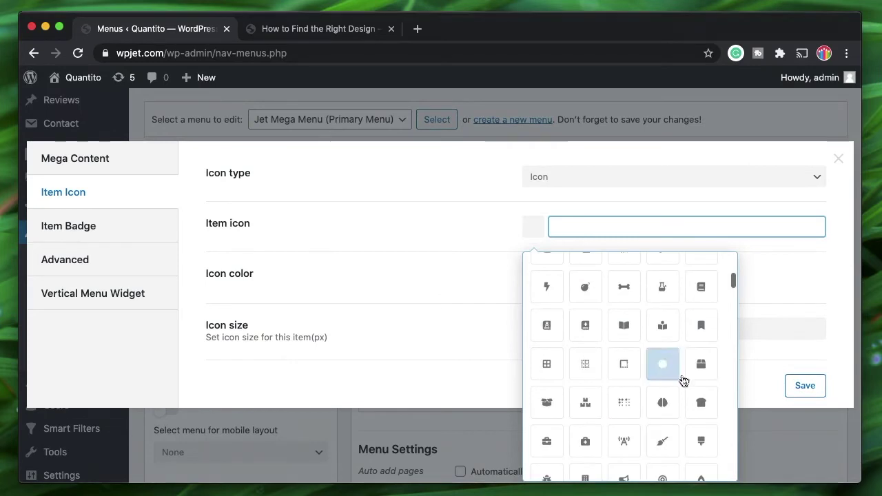
left_click(626, 405)
left_click(535, 286)
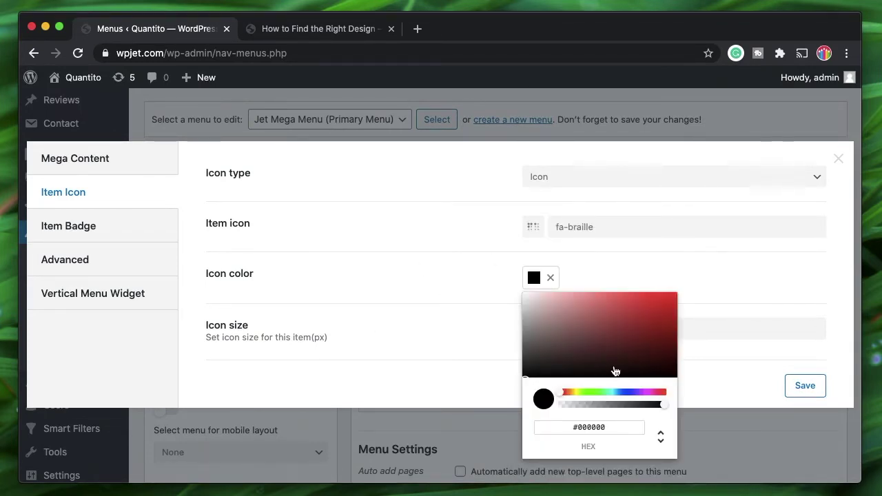
left_click(632, 320)
left_click(743, 237)
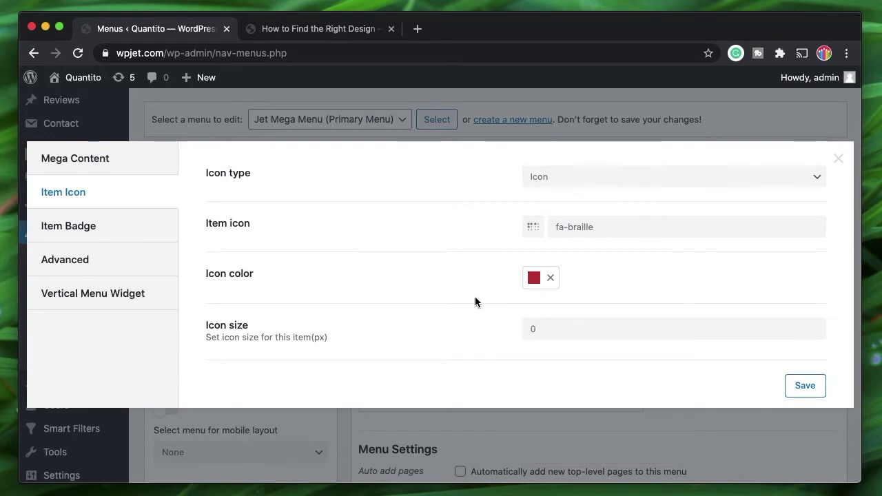
double_click(567, 335)
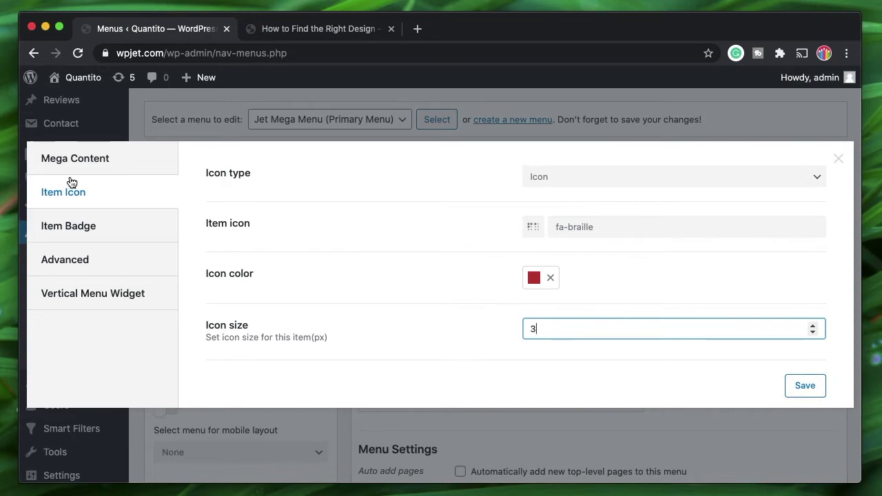
Step: Open the Contacts mega menu content for editing and delete the image section and a trial multi-column section
left_click(97, 171)
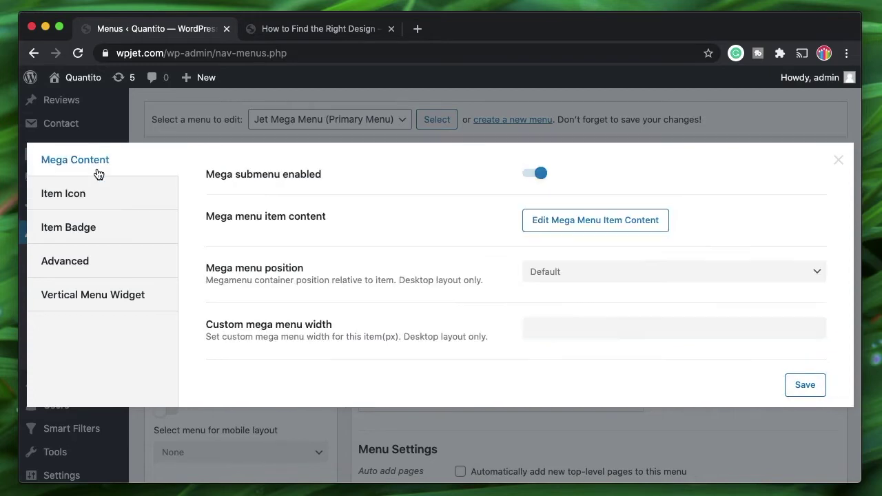
left_click(588, 220)
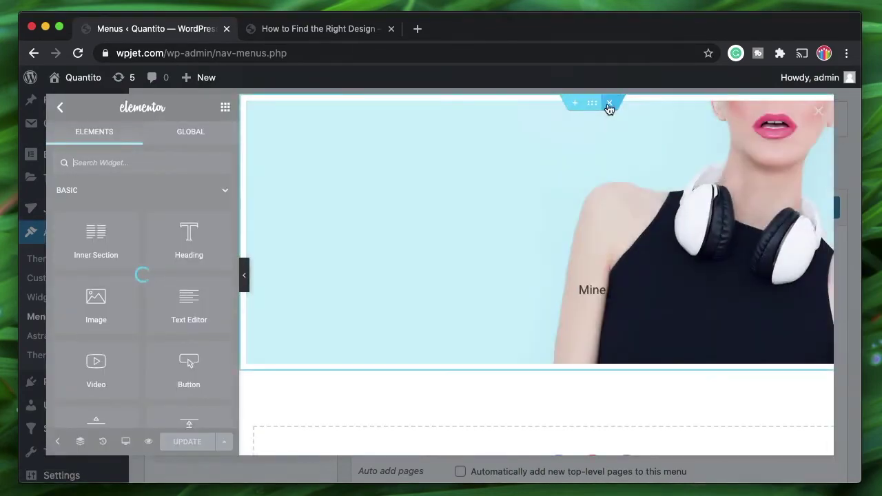
left_click(610, 104)
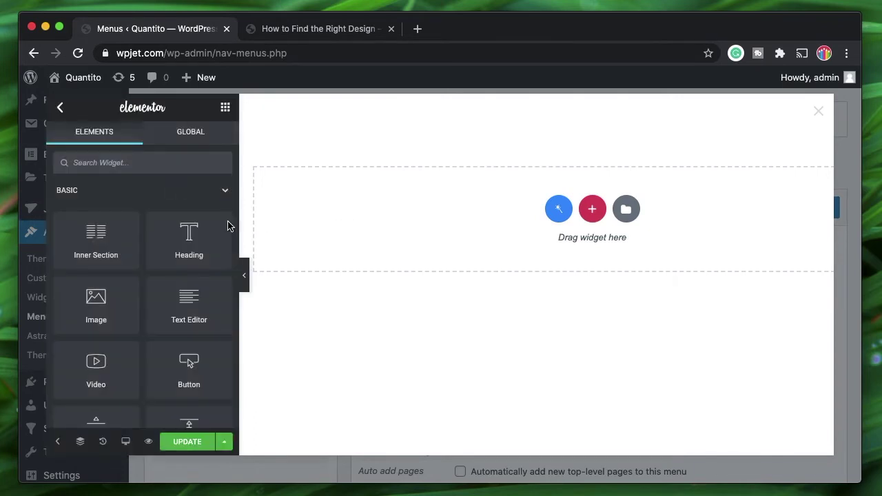
left_click(590, 213)
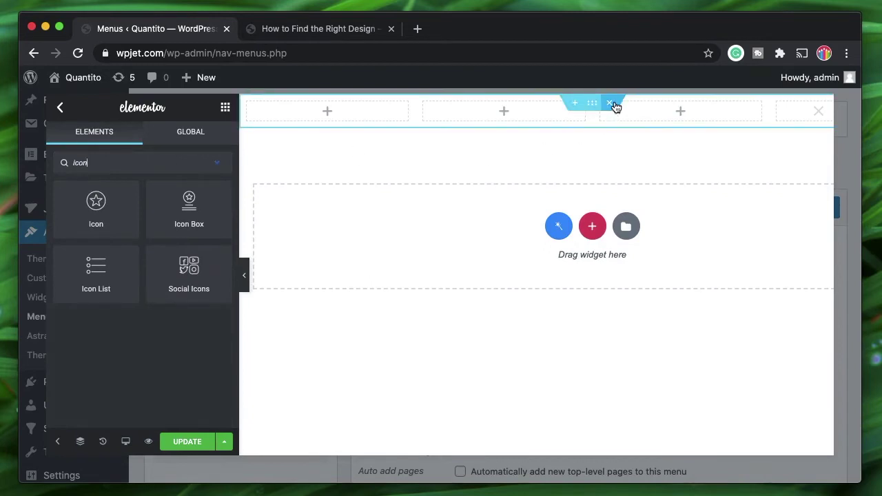
left_click(616, 104)
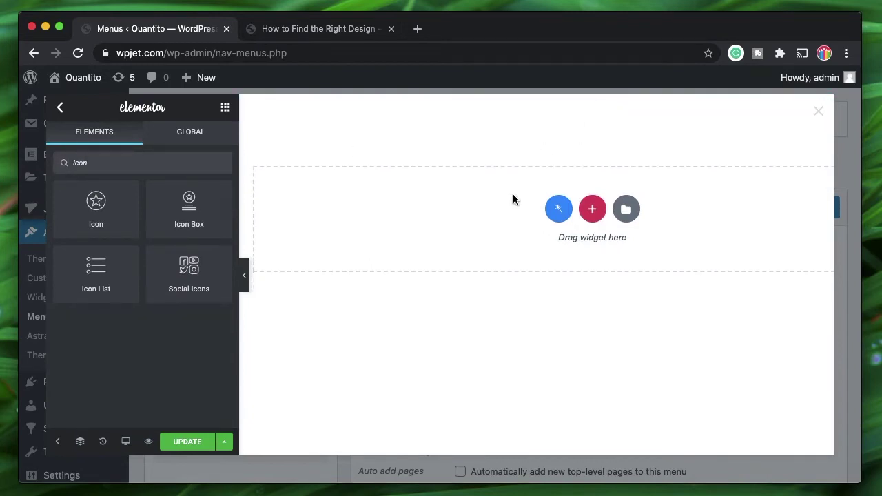
Step: Insert the Sporting Goods and Gifts banner section from the template library's Sections into the Contacts mega menu content
left_click(559, 210)
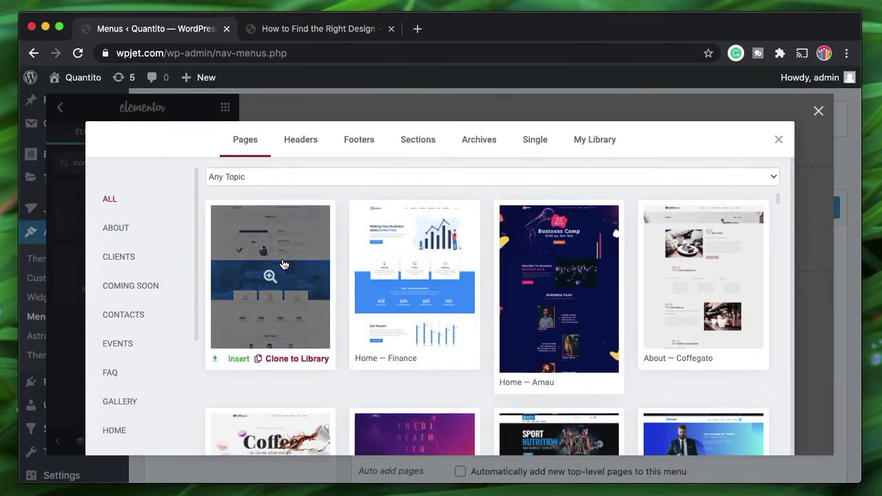
scroll(282, 262, "down", 10)
scroll(282, 262, "down", 3)
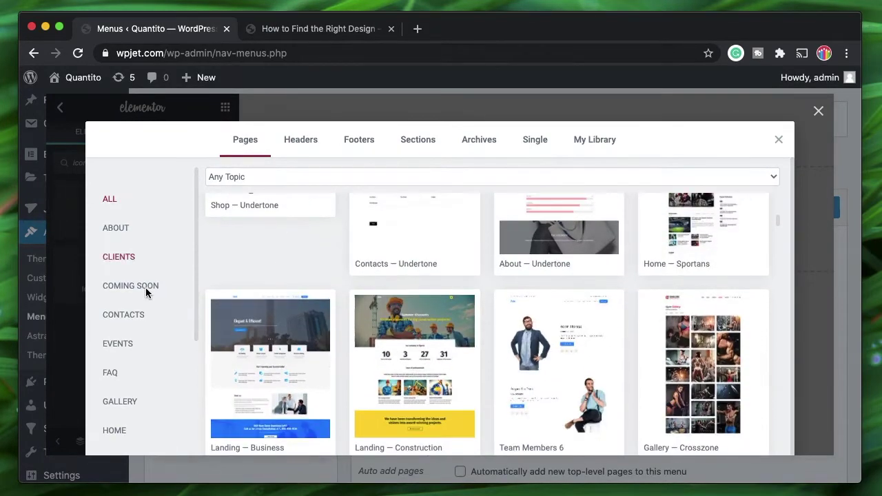
left_click(110, 373)
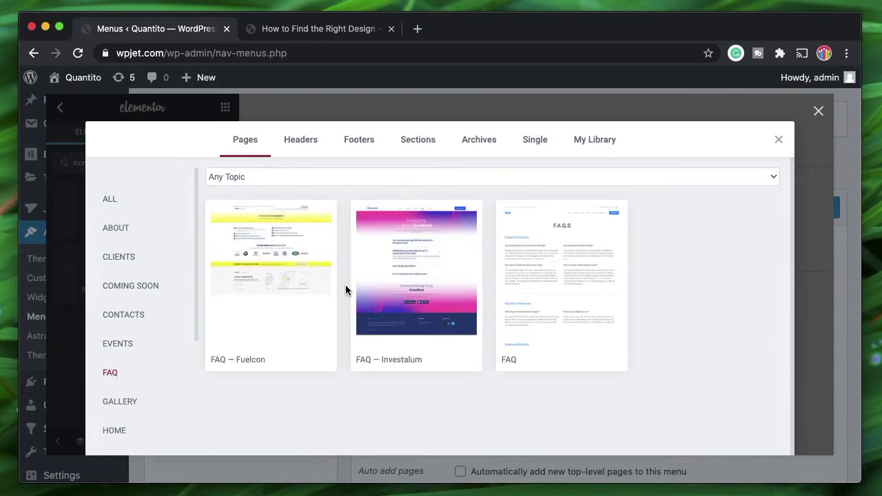
left_click(417, 138)
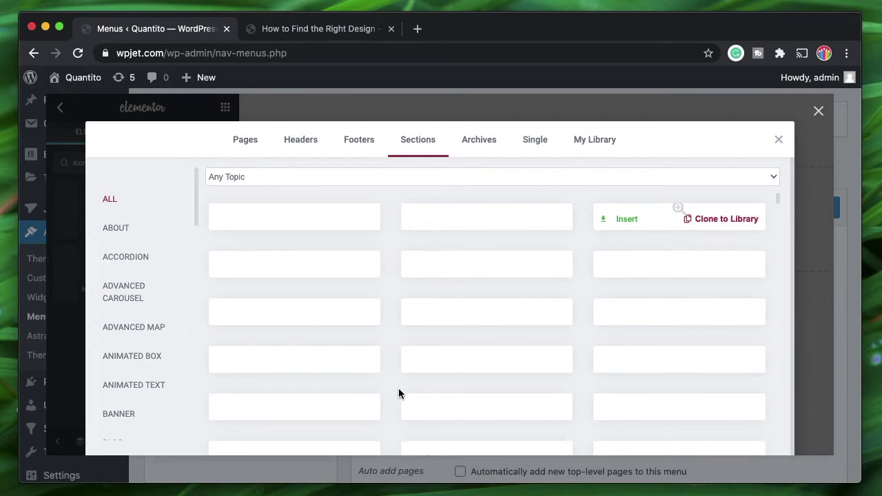
scroll(466, 329, "down", 1)
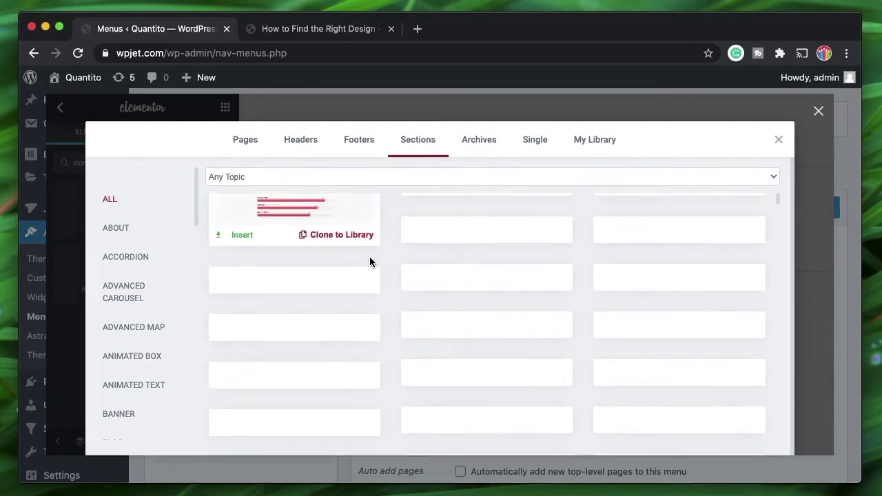
scroll(340, 310, "down", 1)
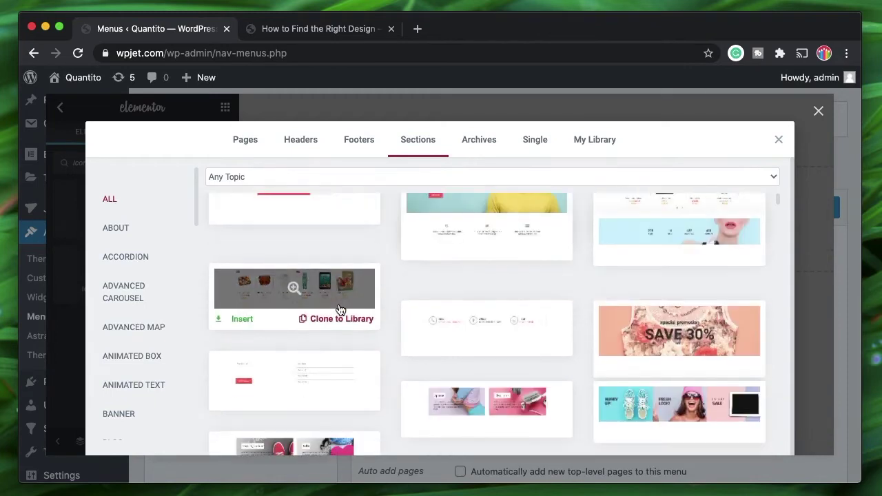
scroll(481, 265, "down", 4)
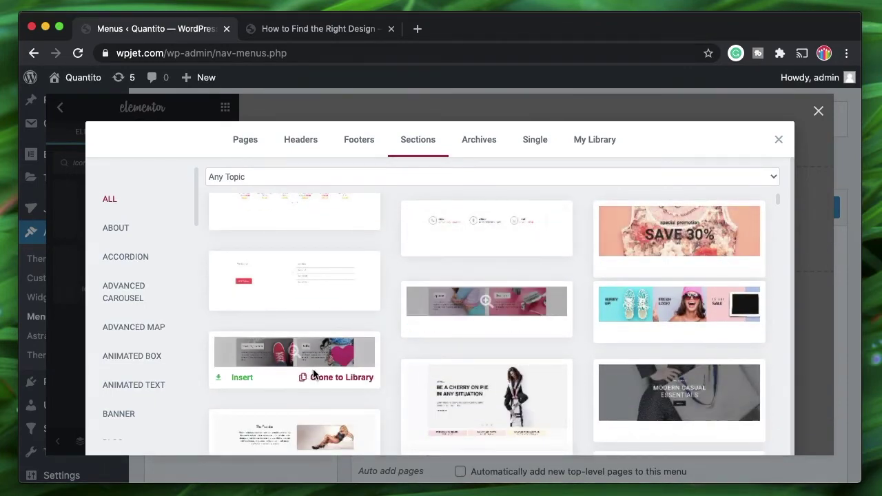
left_click(241, 378)
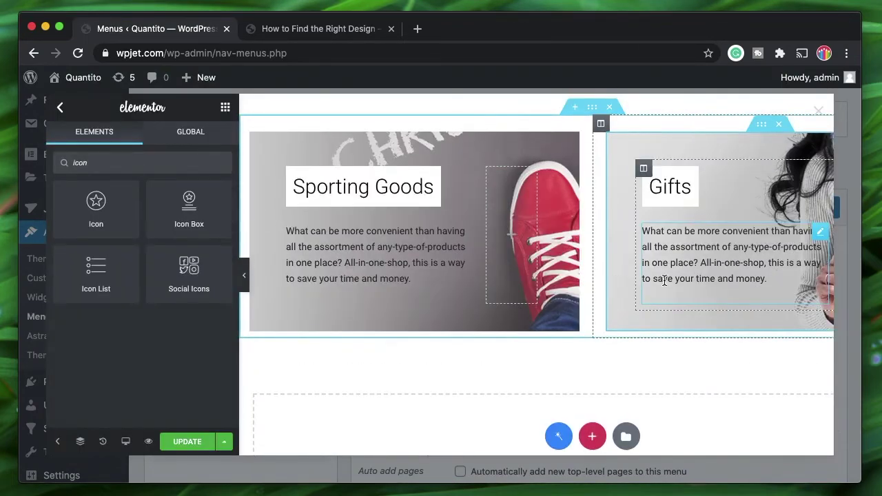
Step: Save the Contacts mega menu content, its item settings and the Jet Mega Menu
scroll(525, 267, "right", 3)
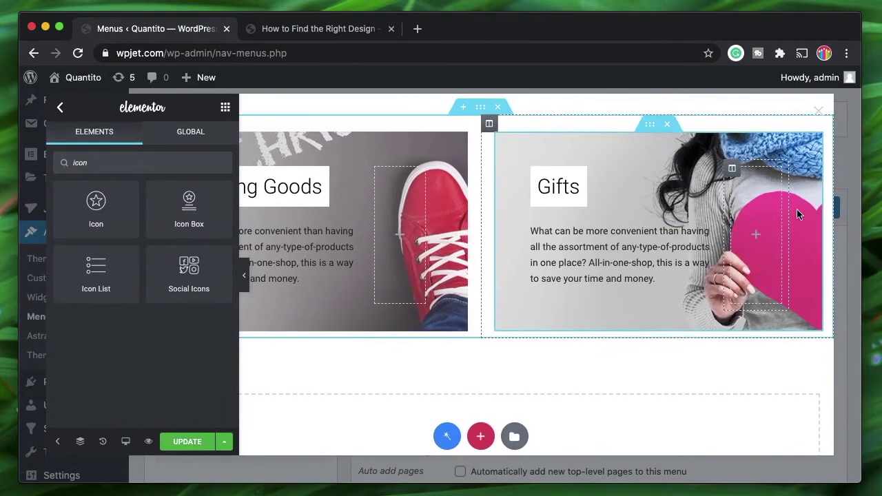
scroll(724, 235, "left", 3)
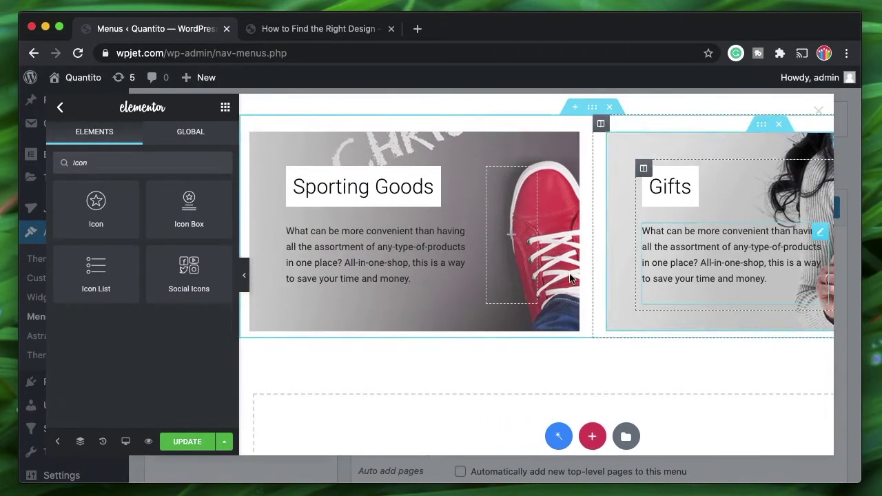
left_click(188, 441)
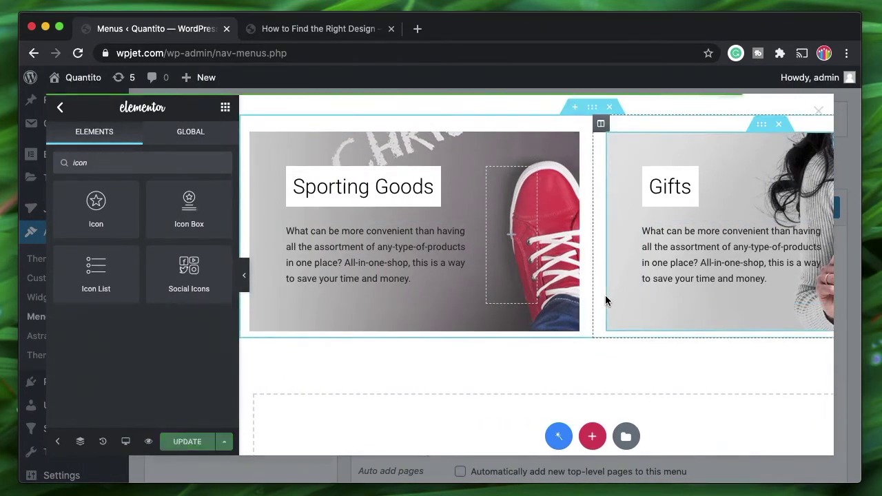
left_click(819, 112)
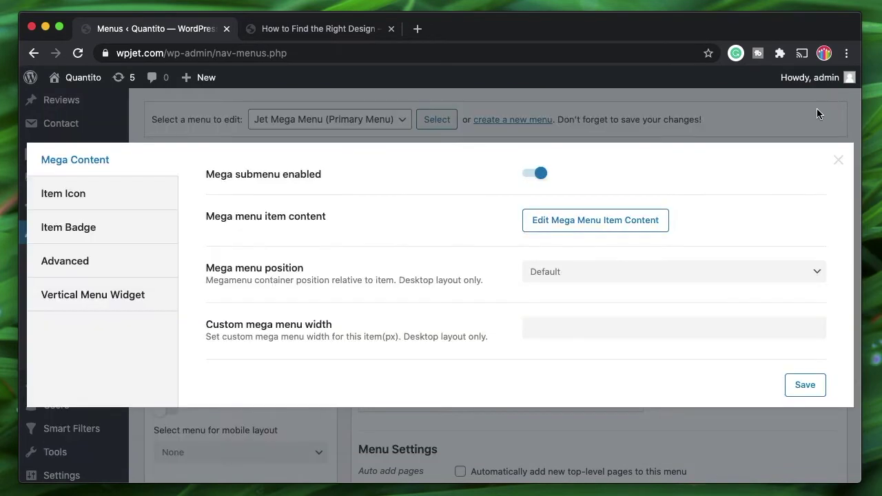
left_click(805, 384)
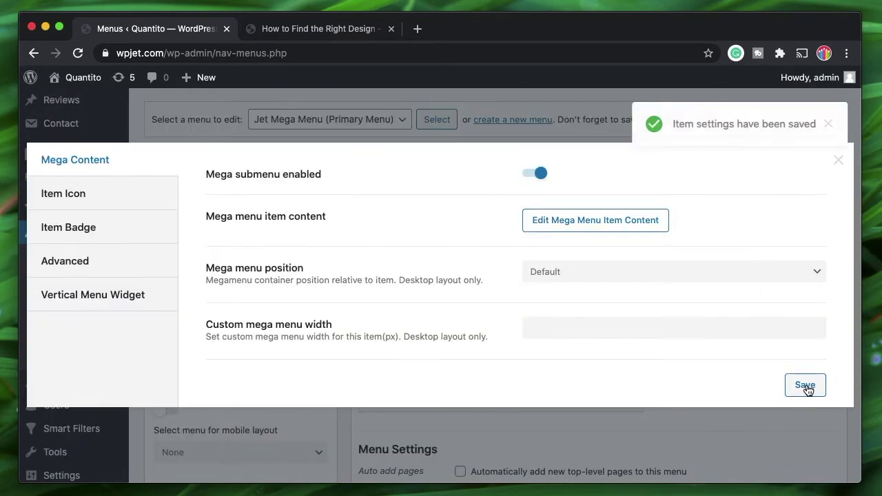
left_click(839, 161)
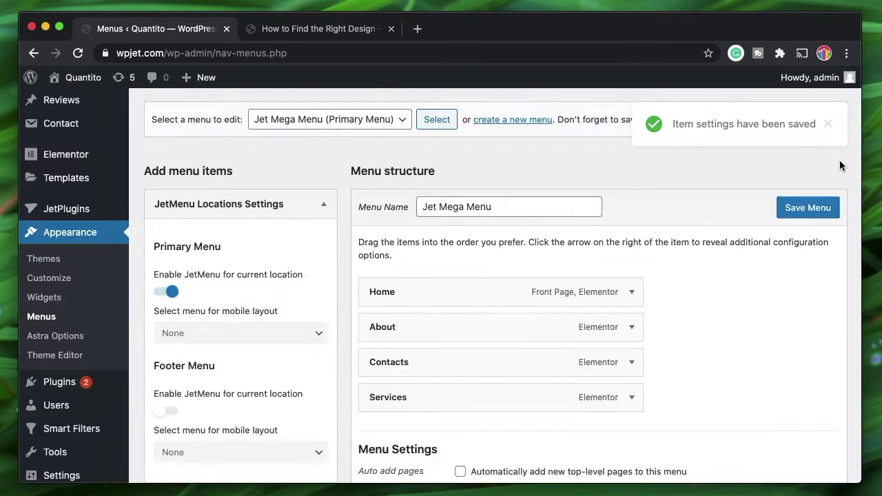
left_click(807, 210)
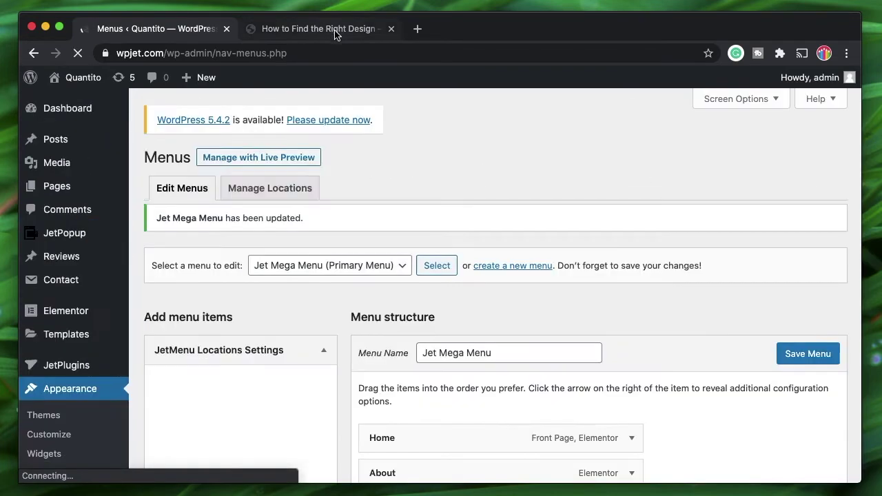
Step: Reload the live How to Find the Right Design page and check the Contacts icon and mega submenu
left_click(336, 33)
left_click(79, 53)
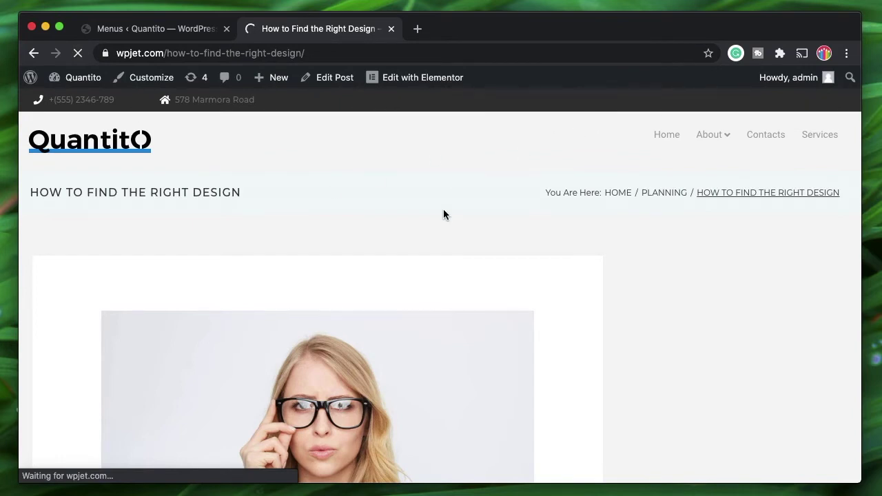
left_click(157, 31)
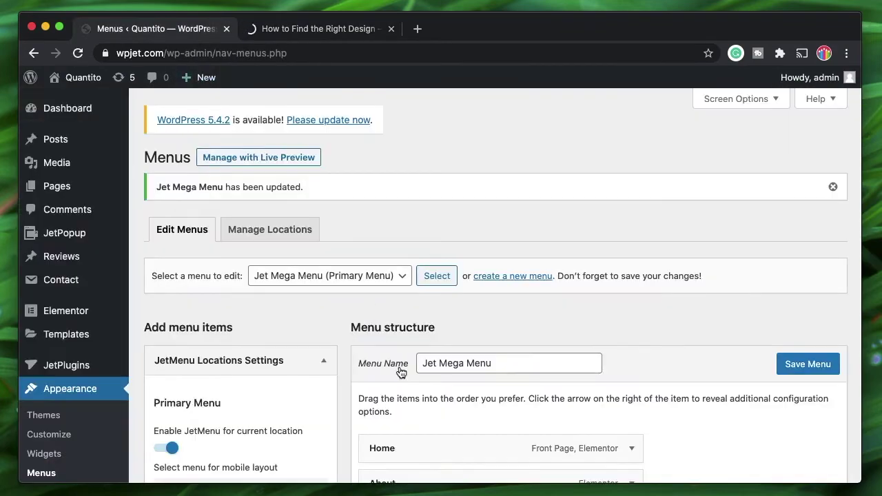
key("ctrl+Tab")
mouse_move(738, 140)
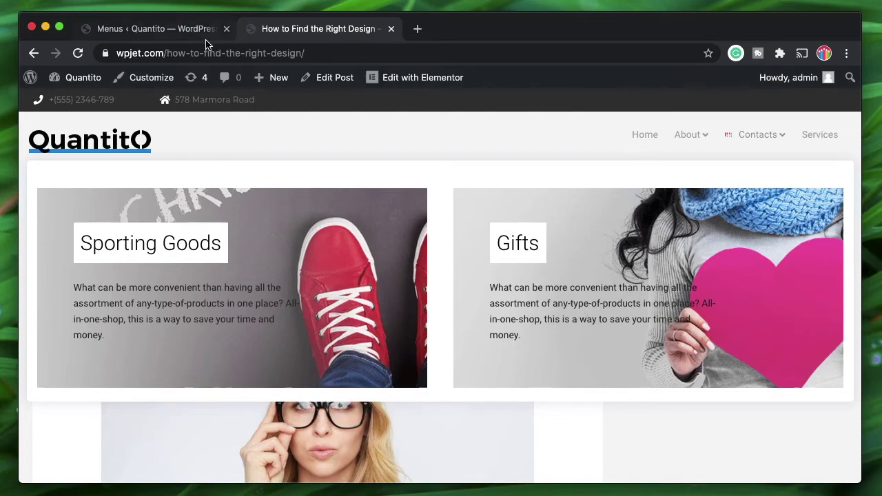
Step: Enable the mega submenu for the Services item of Jet Mega Menu and open its content editor
left_click(185, 30)
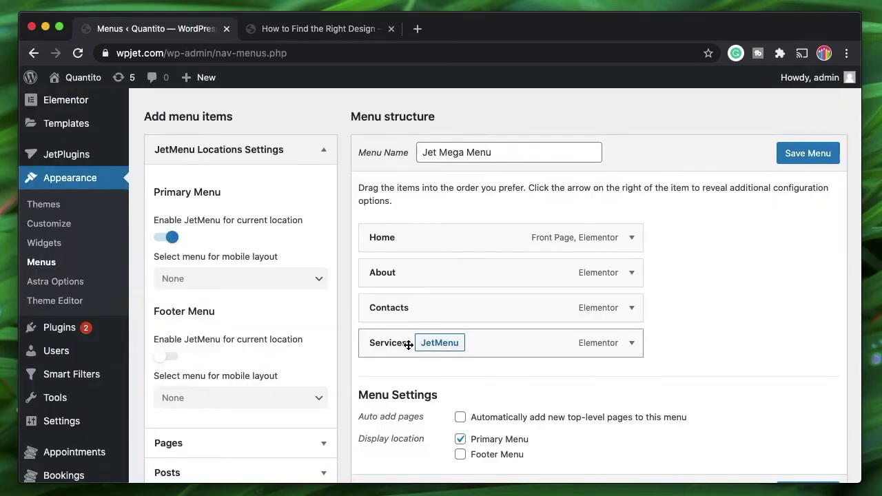
left_click(436, 344)
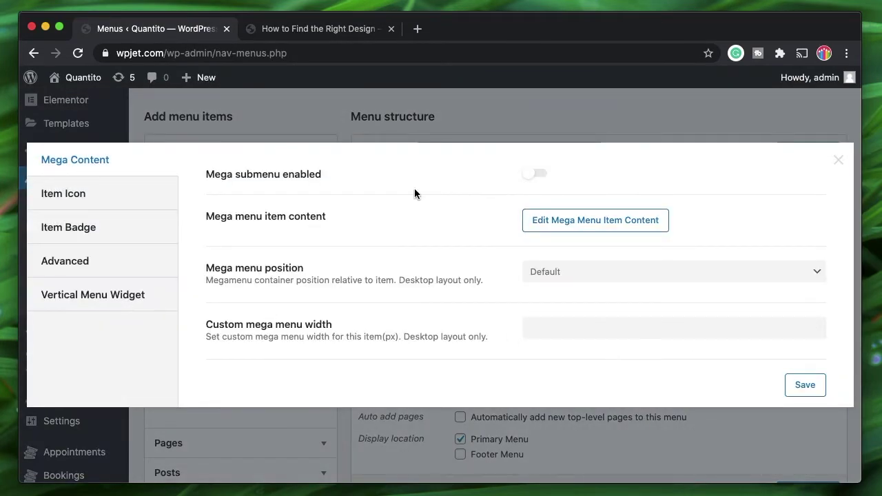
left_click(538, 174)
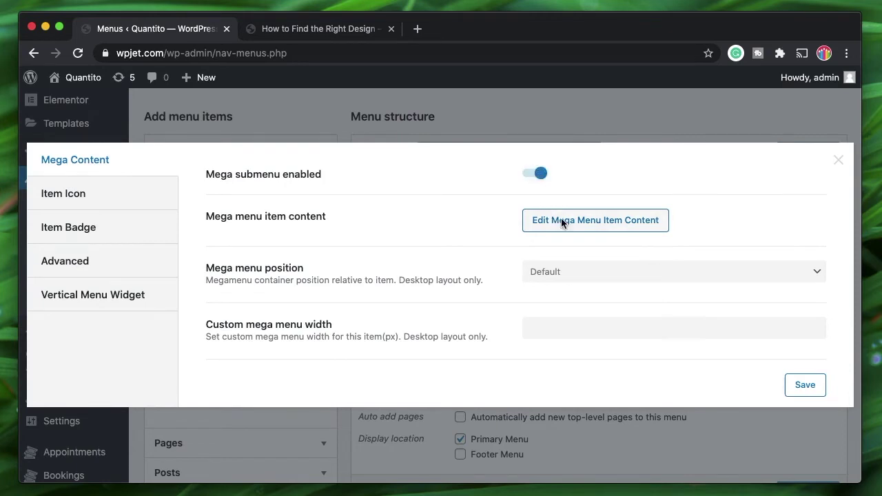
left_click(561, 219)
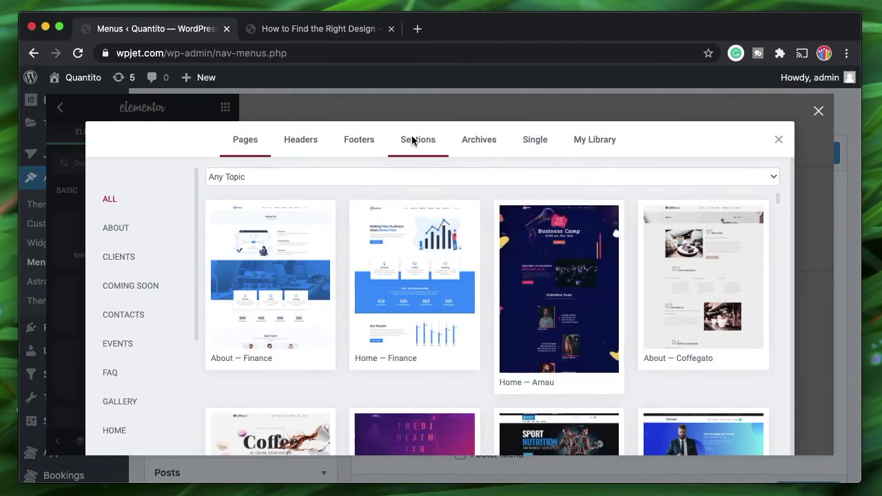
Step: Close the template library and add a one-column section to the Services mega menu content
left_click(778, 142)
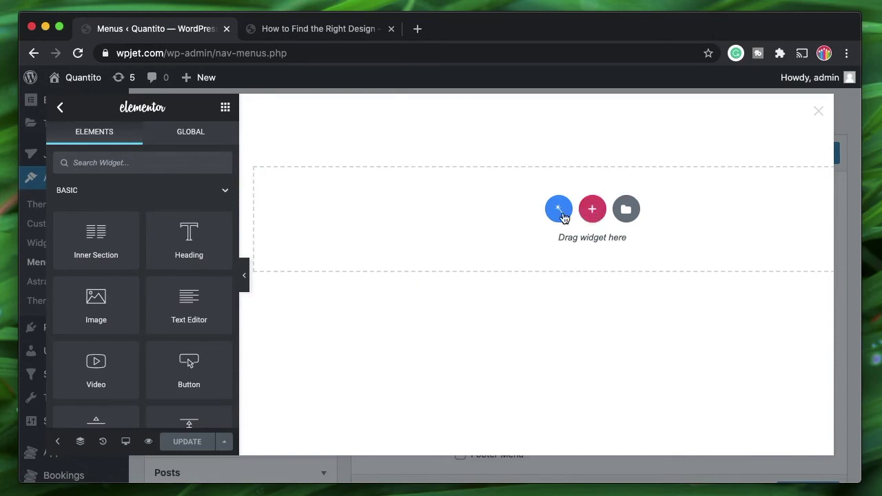
left_click(593, 212)
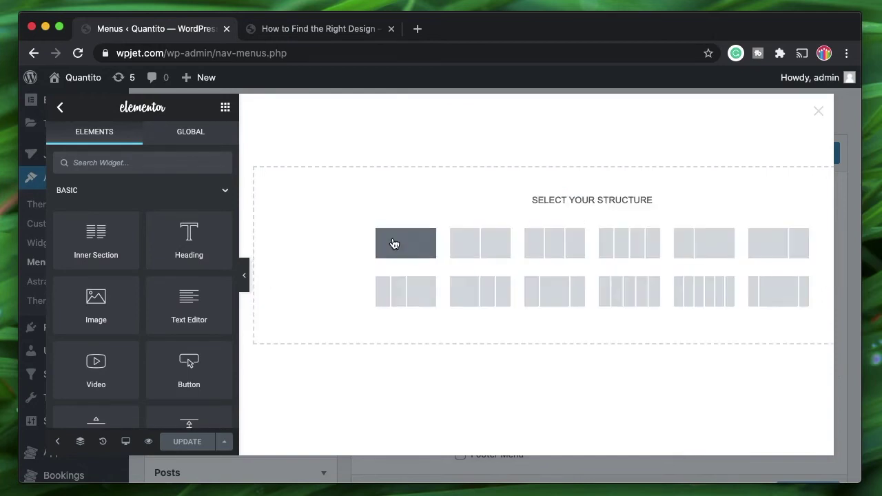
left_click(395, 244)
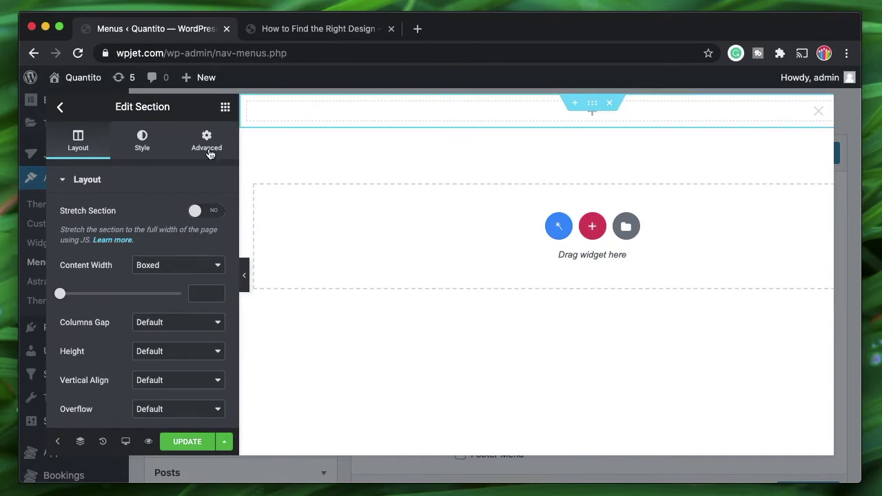
Step: Find the Nav Menu widget, place it in the new section and set its layout to Vertical
left_click(553, 118)
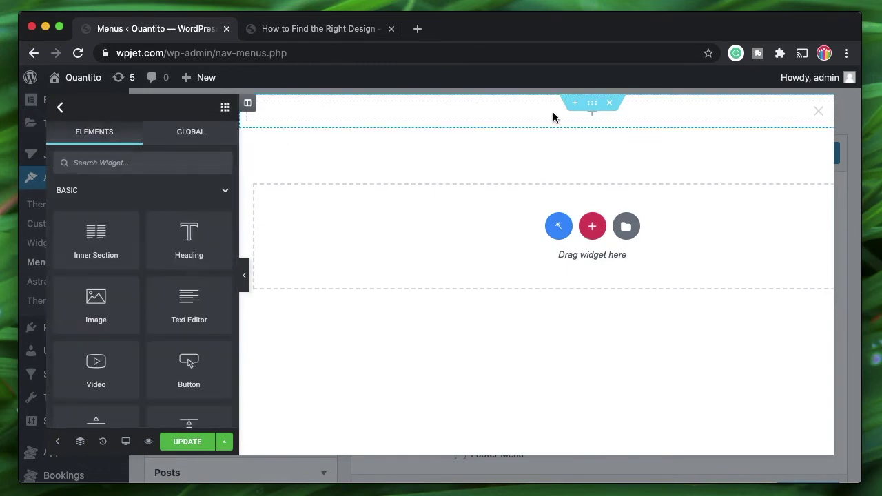
left_click(178, 152)
type("menu")
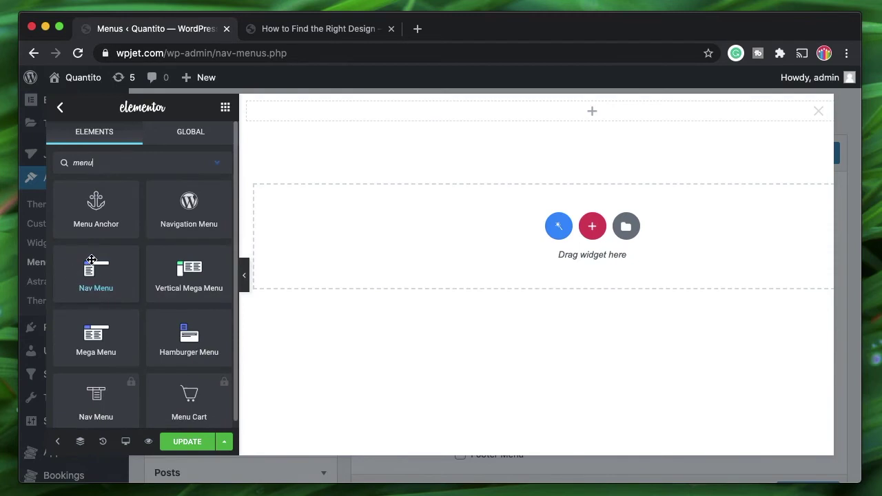
left_click_drag(92, 261, 520, 109)
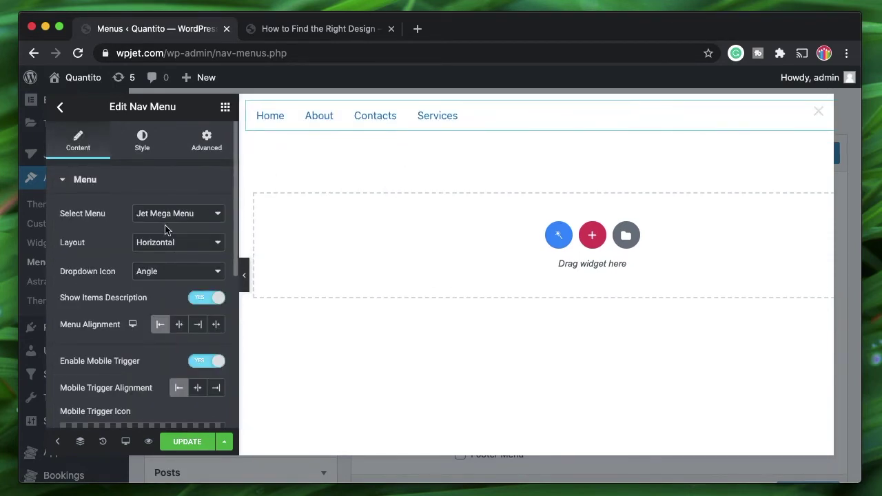
left_click(170, 247)
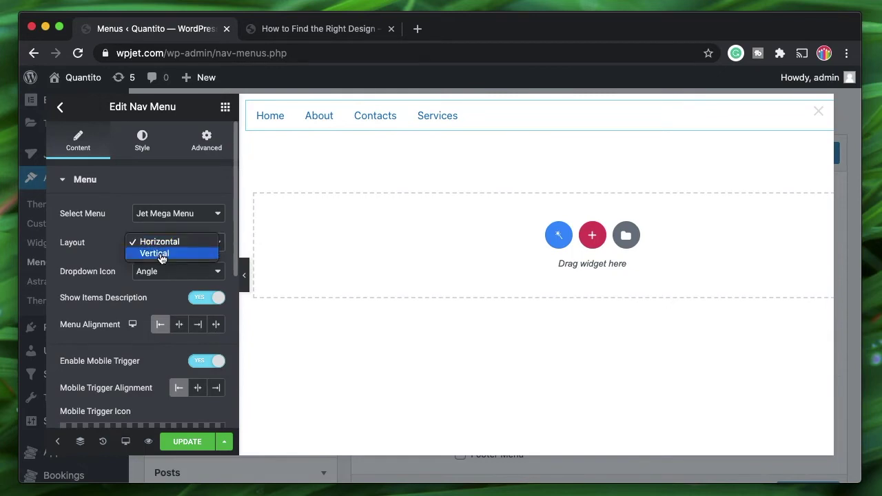
left_click(157, 254)
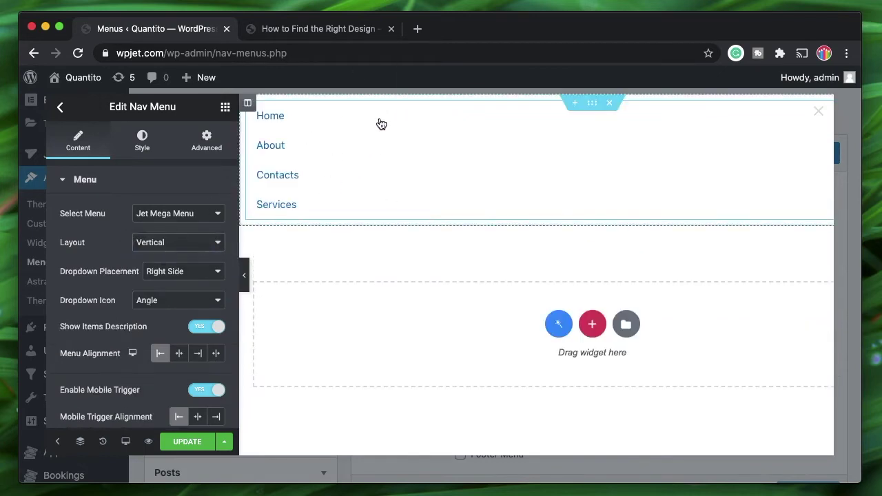
Step: Duplicate the Nav Menu column three times to make four columns in the section
right_click(247, 103)
left_click(260, 135)
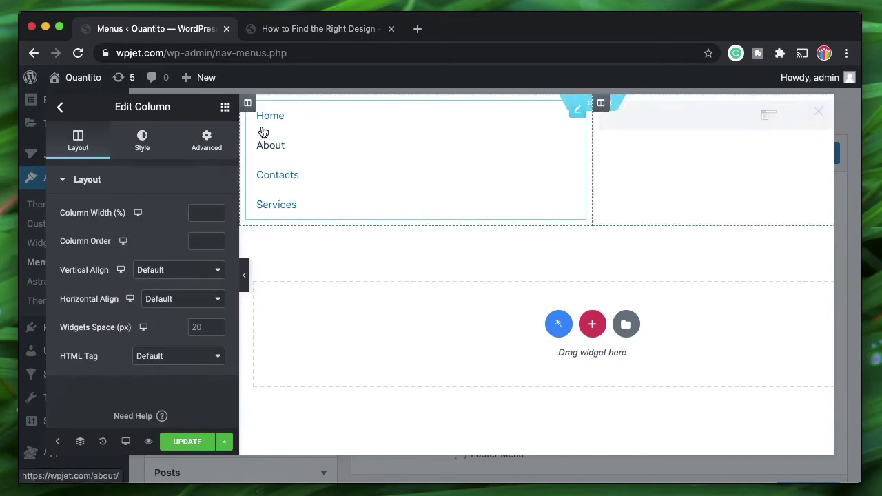
right_click(248, 103)
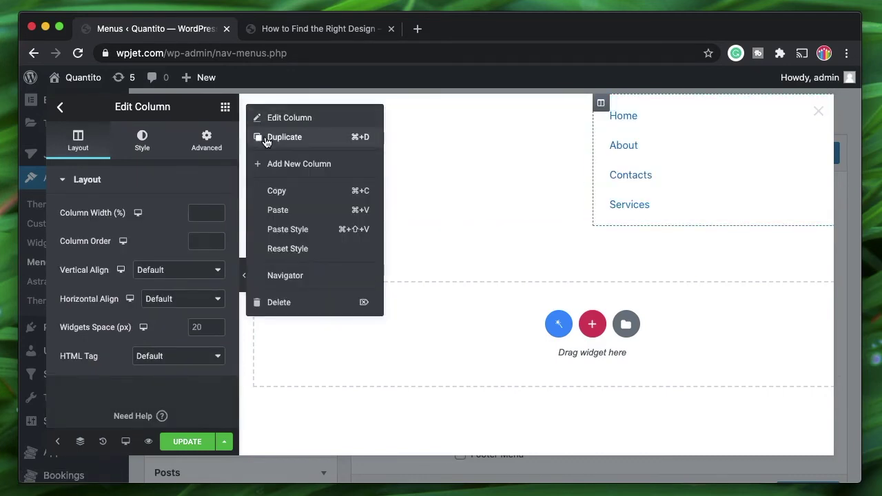
left_click(259, 135)
right_click(250, 104)
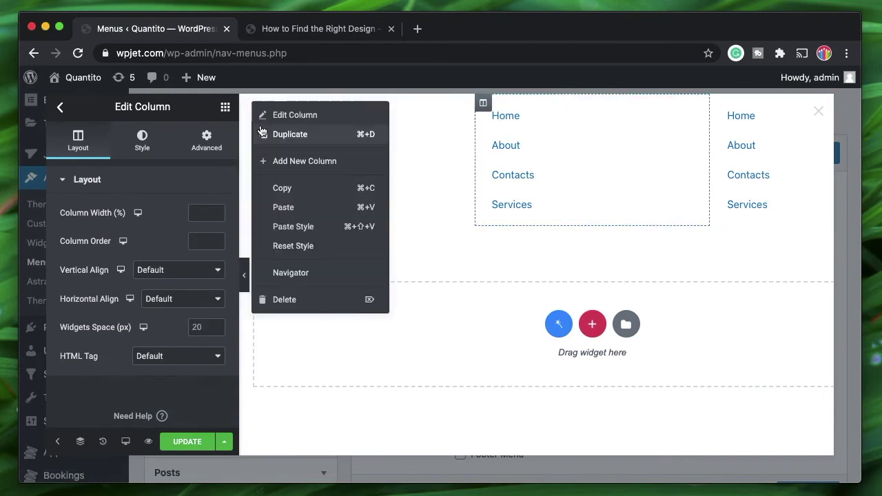
left_click(262, 133)
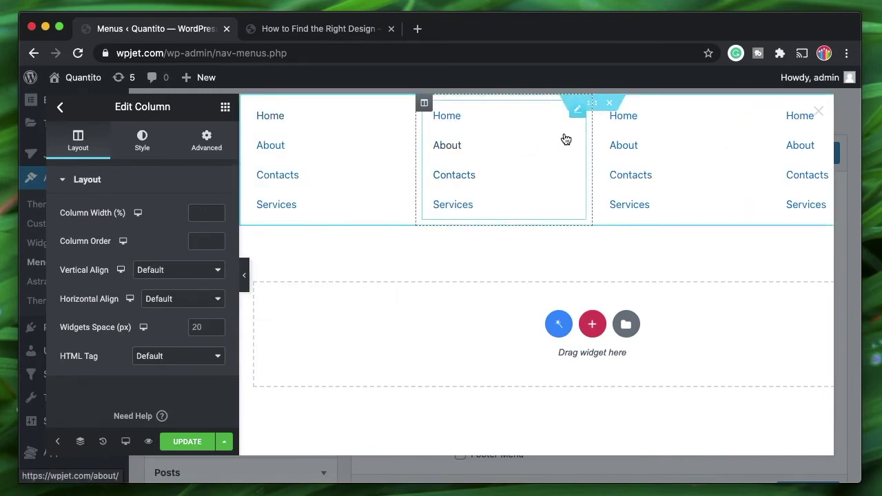
Step: Center the Nav Menus in the two middle columns, right-align the last one and assign them the menu that includes Projects
left_click(566, 138)
scroll(573, 199, "right", 5)
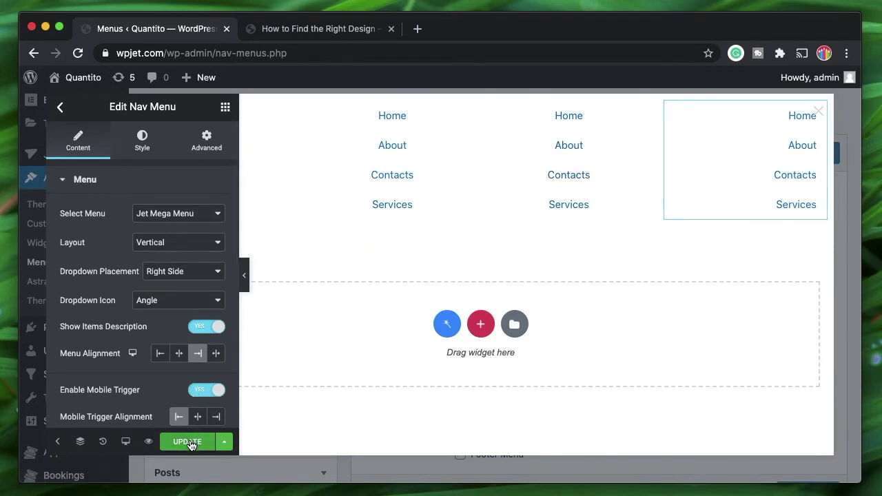
left_click(467, 115)
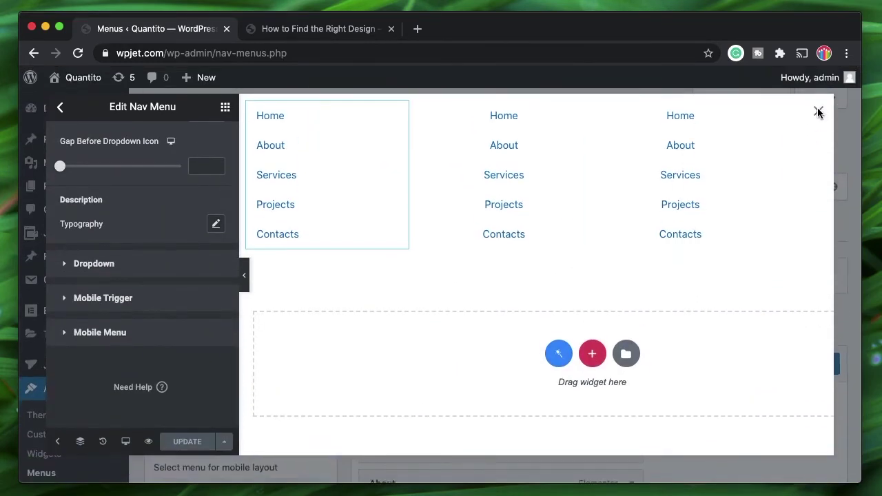
Step: Close the Services content editor, save the item settings and save the Jet Mega Menu
left_click(819, 114)
left_click(812, 388)
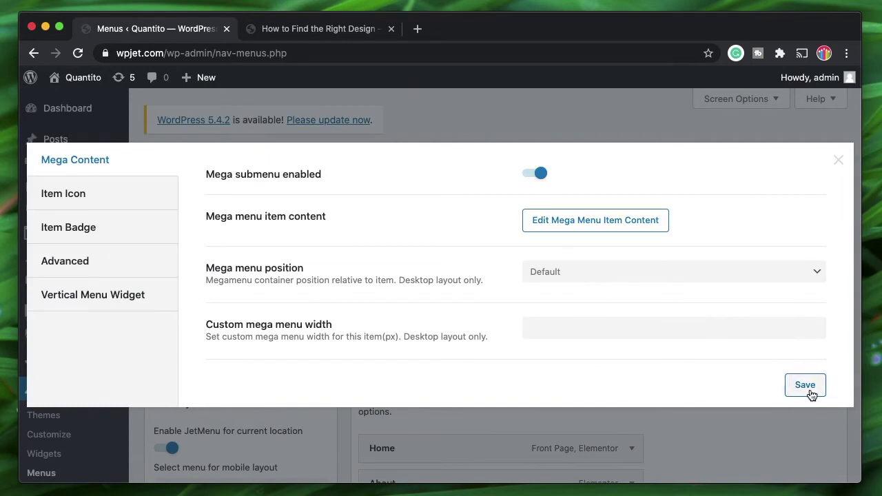
left_click(838, 160)
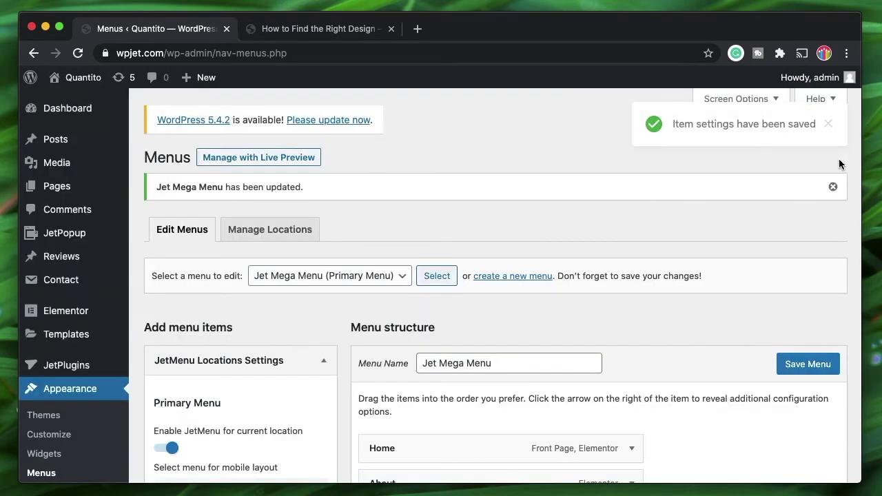
left_click(811, 371)
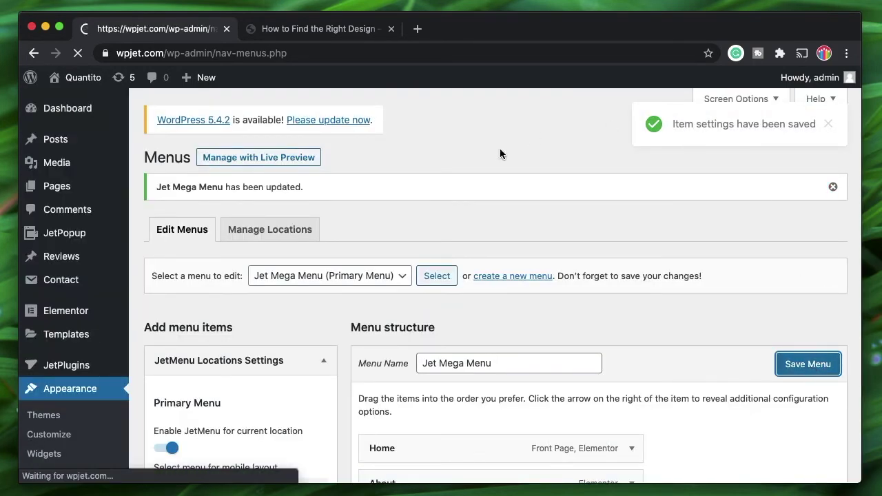
Step: Reload the live How to Find the Right Design page and check the About, Contacts and Services mega submenus
left_click(314, 35)
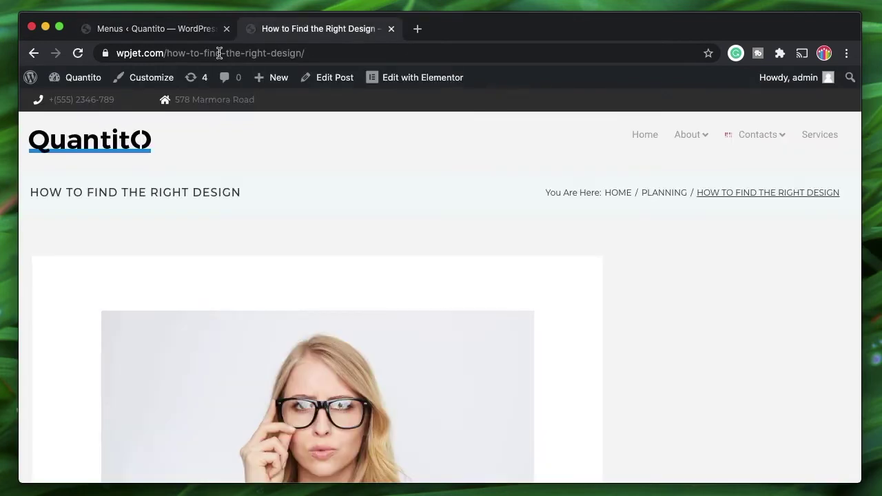
left_click(78, 53)
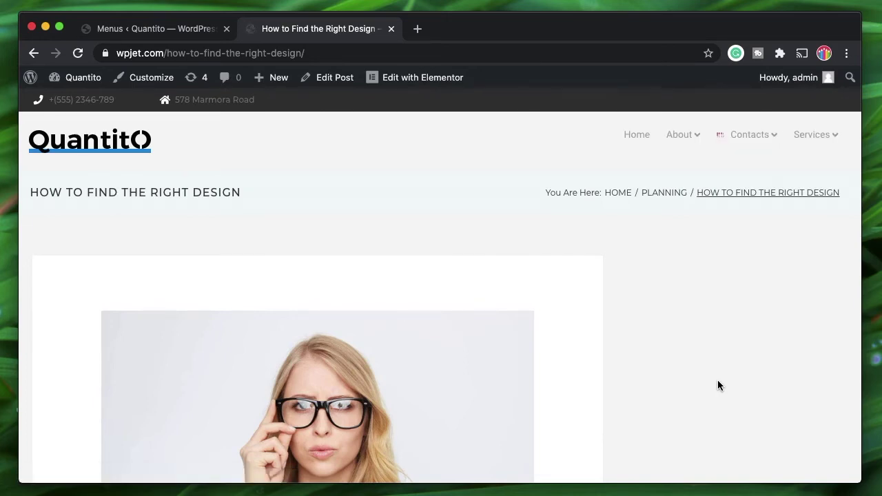
mouse_move(685, 144)
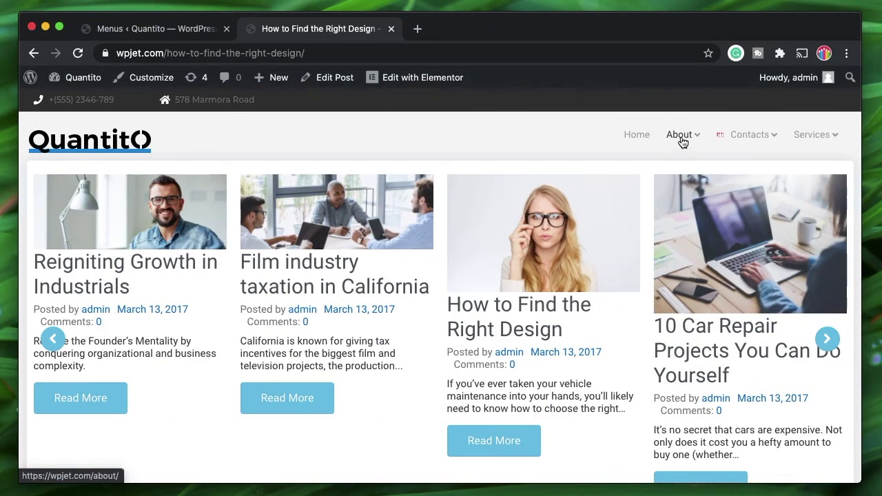
mouse_move(748, 135)
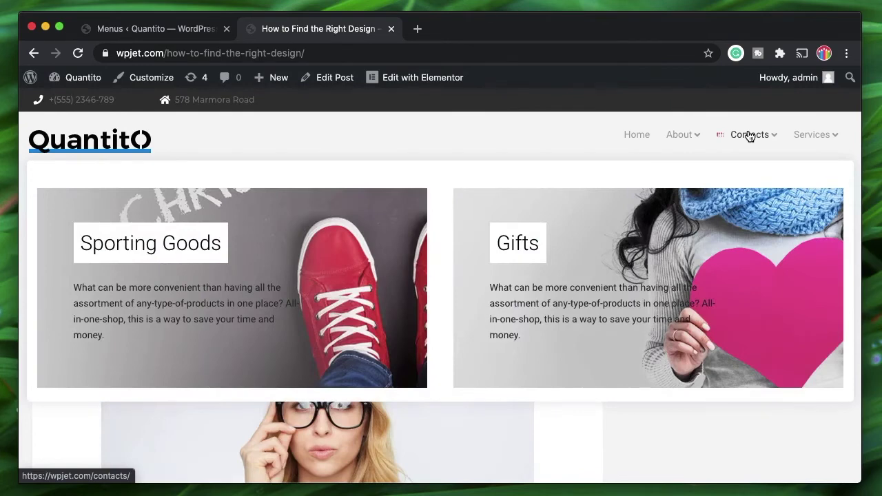
mouse_move(828, 135)
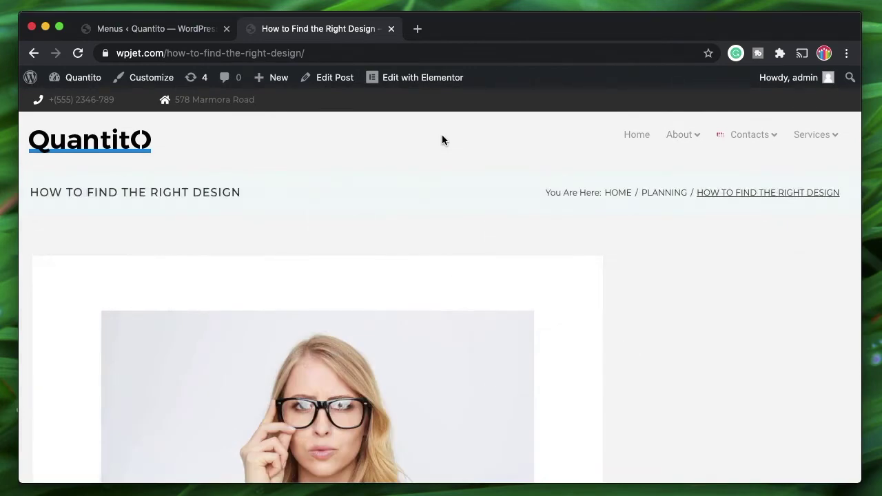
Step: Return to the Menus page, dismiss the update notice and review Jet Mega Menu's items, JetMenu location settings and display locations
left_click(173, 28)
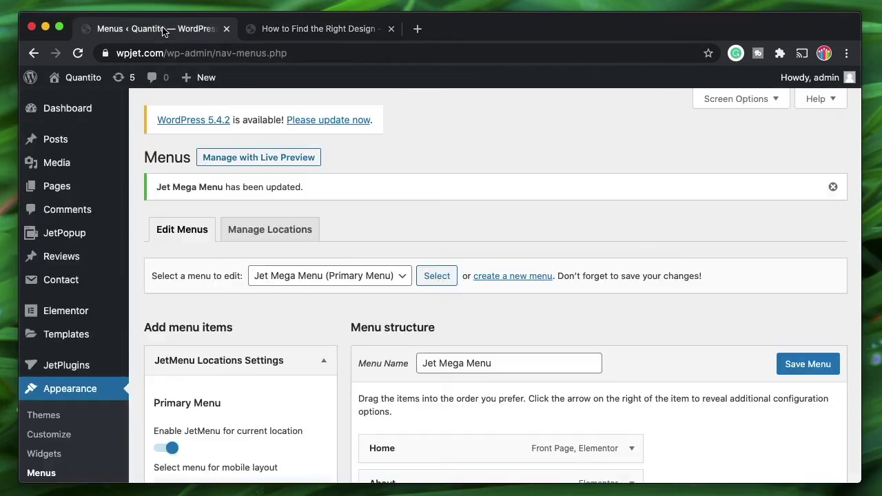
left_click(832, 186)
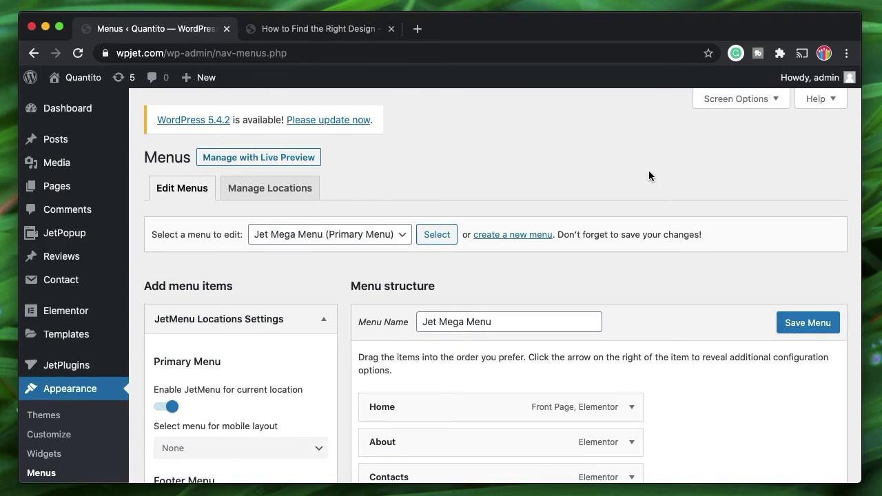
scroll(303, 314, "down", 3)
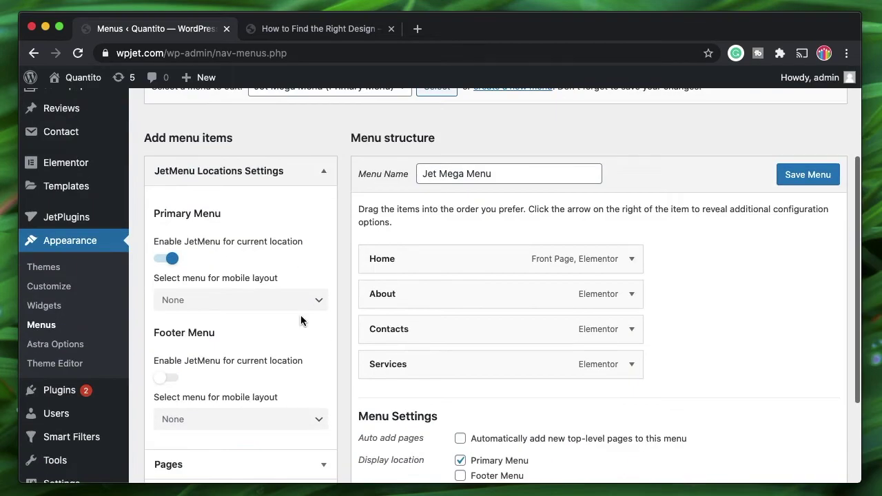
scroll(284, 331, "down", 3)
scroll(282, 331, "up", 6)
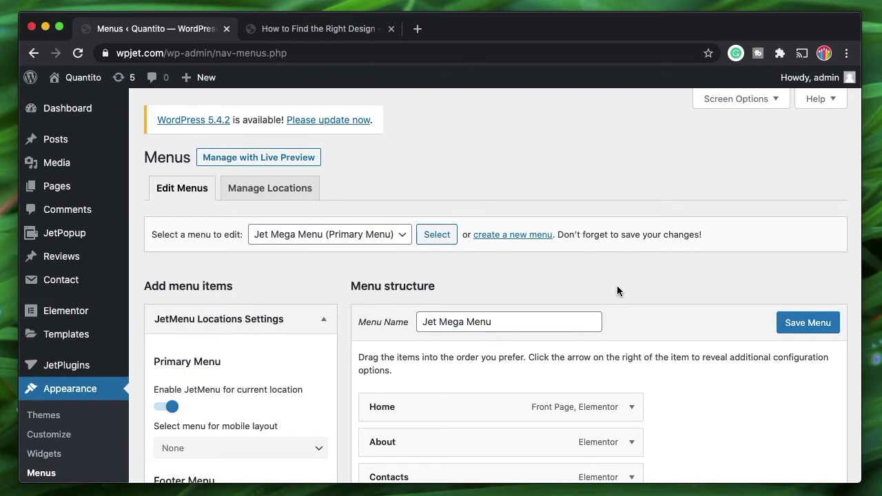
scroll(617, 290, "down", 2)
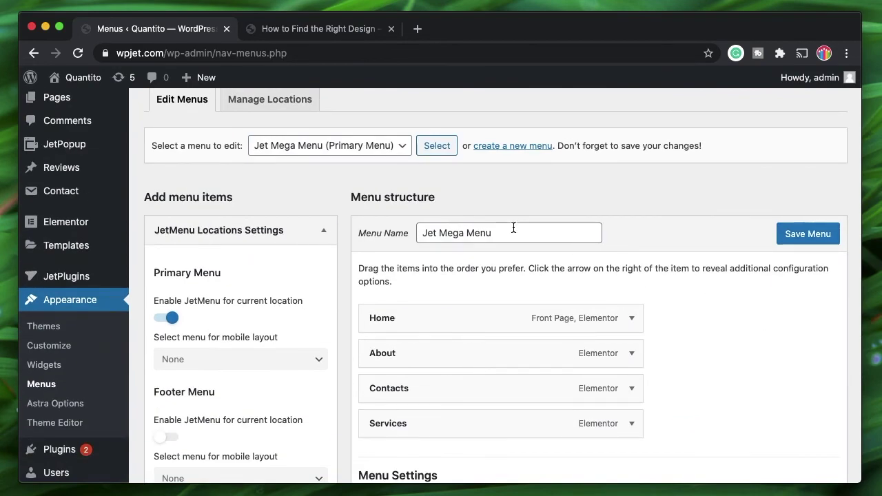
scroll(746, 340, "down", 4)
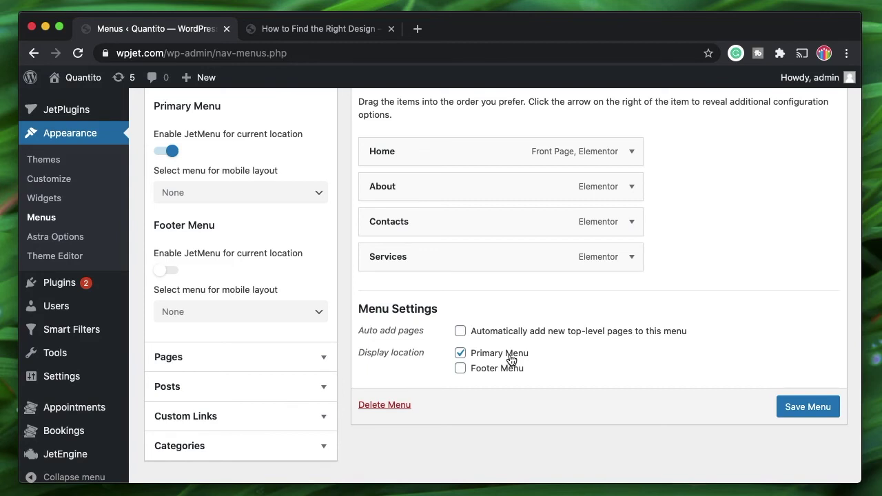
scroll(510, 360, "up", 5)
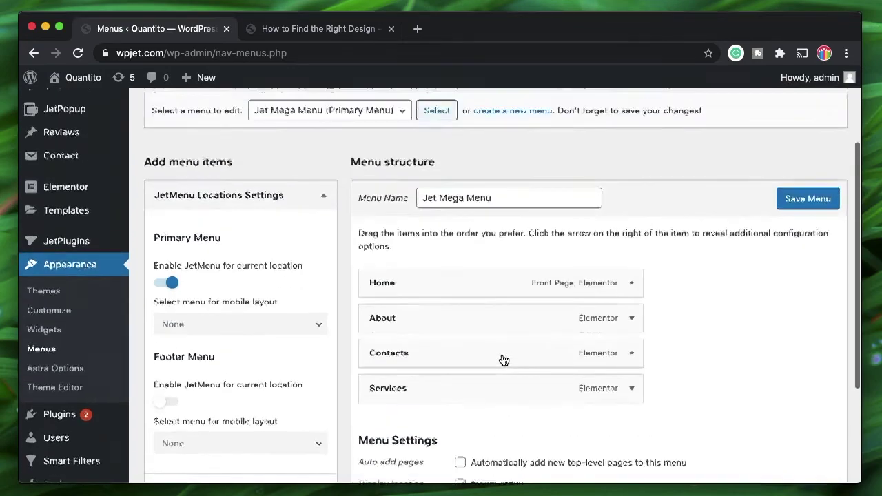
scroll(705, 394, "down", 5)
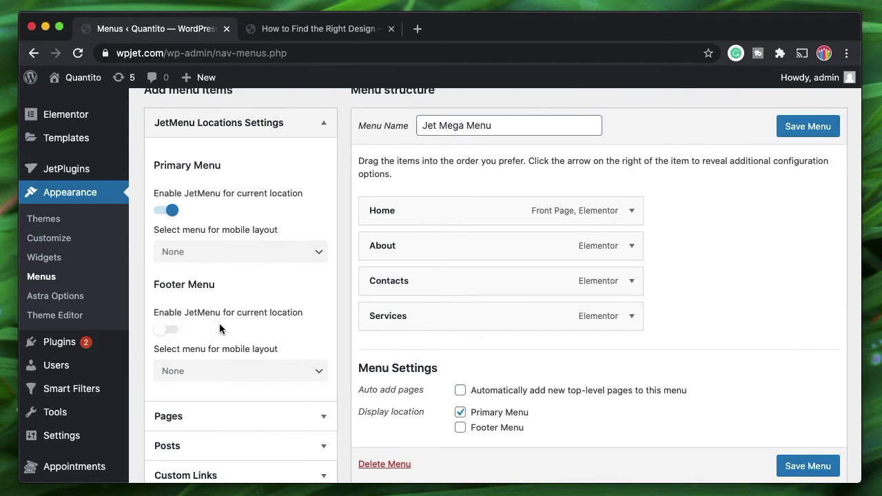
scroll(597, 374, "down", 1)
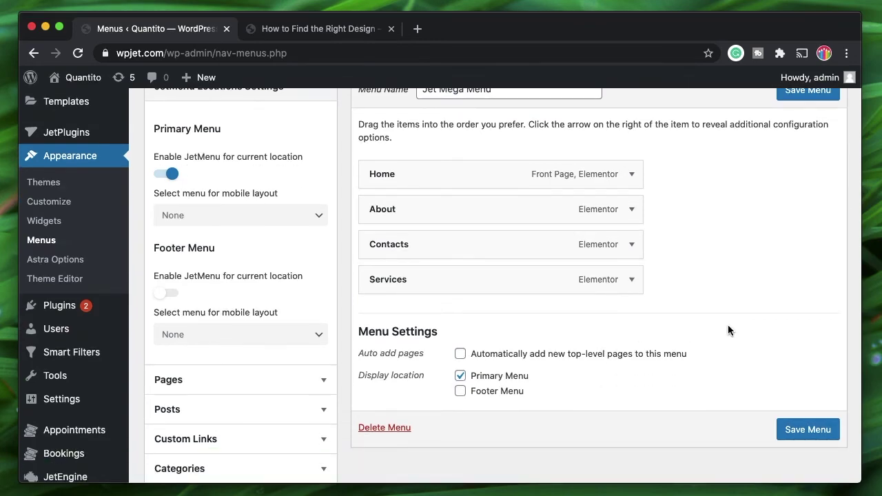
scroll(728, 325, "up", 1)
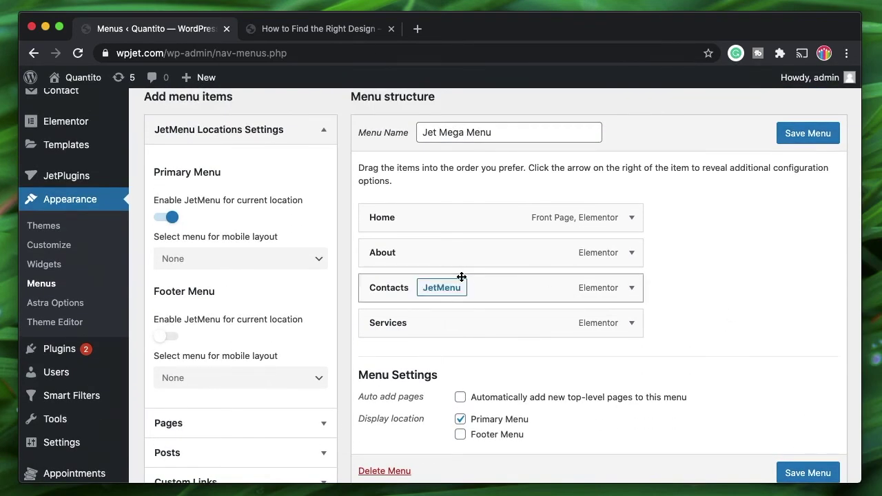
left_click(434, 261)
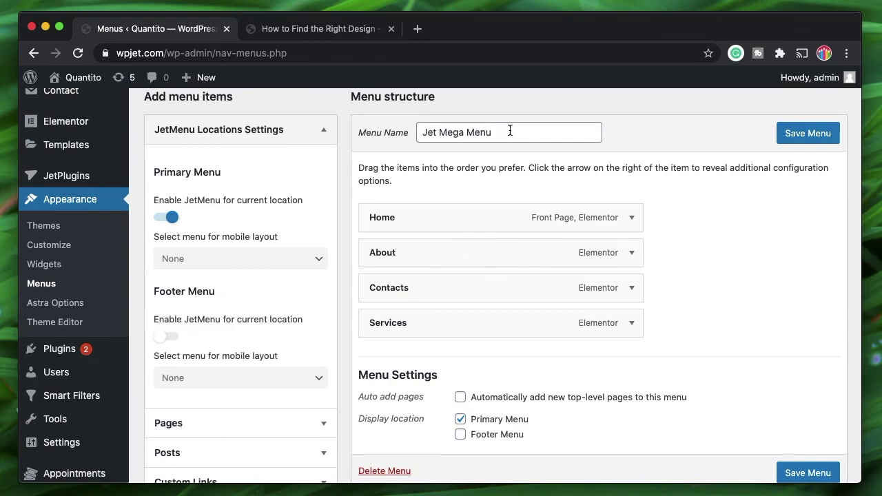
scroll(511, 130, "up", 3)
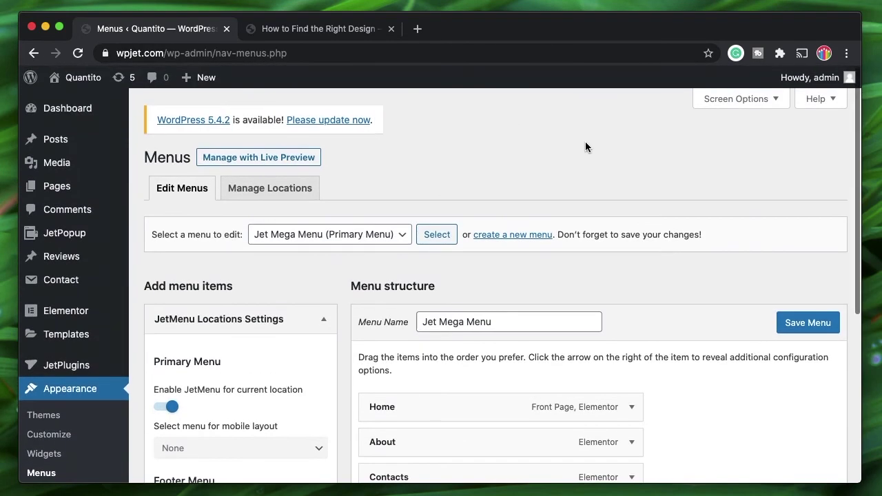